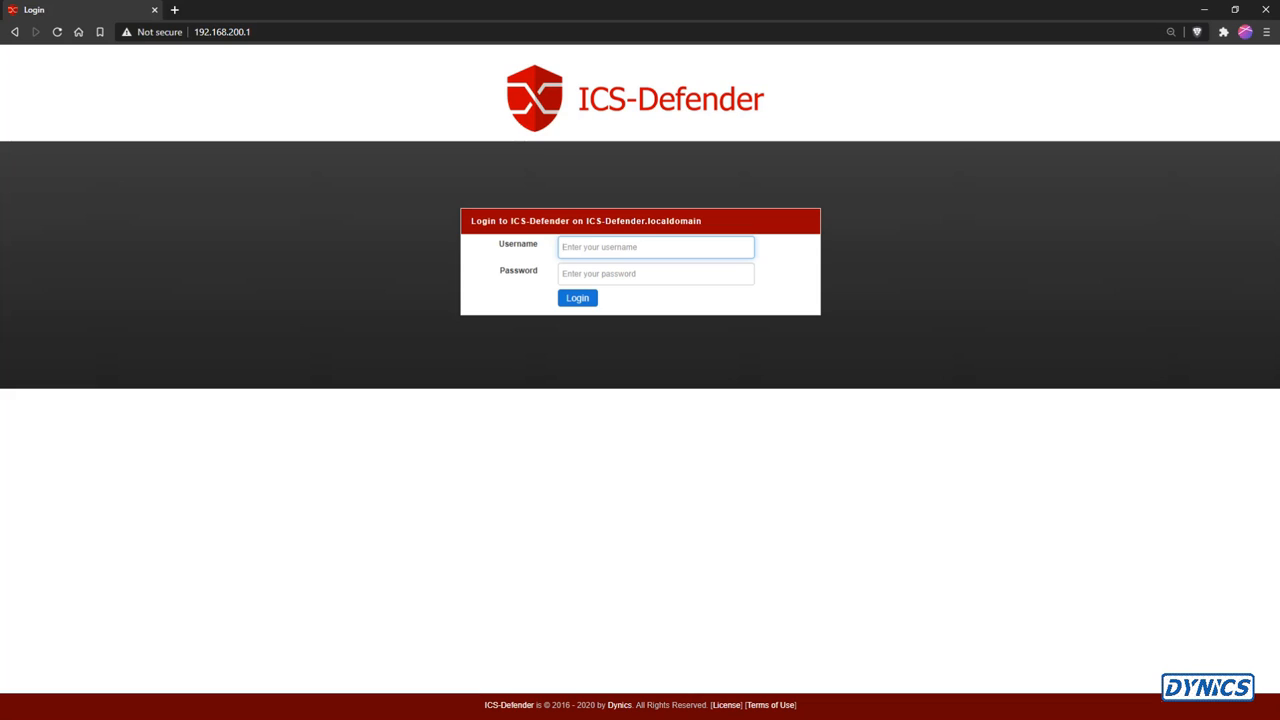
Log in to the ICS-Defender with the admin username and the account password
{"action": "type", "text": "admin"}
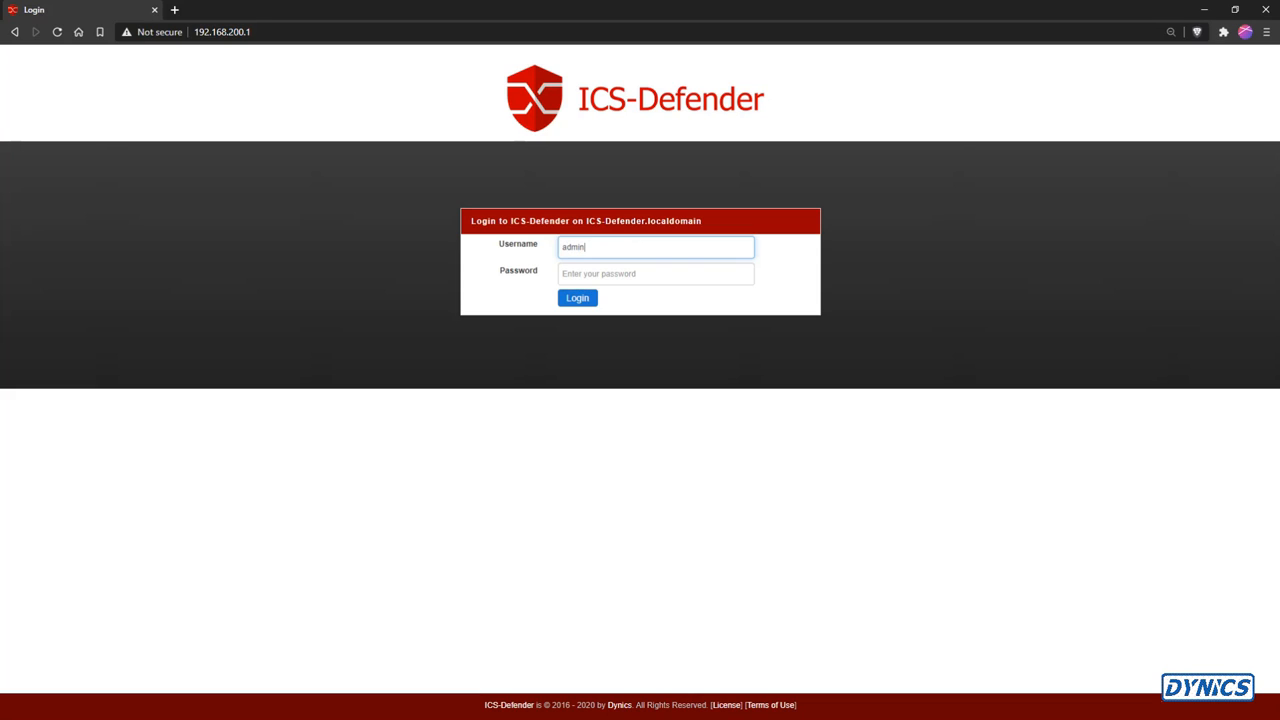
{"action": "key", "text": "Tab"}
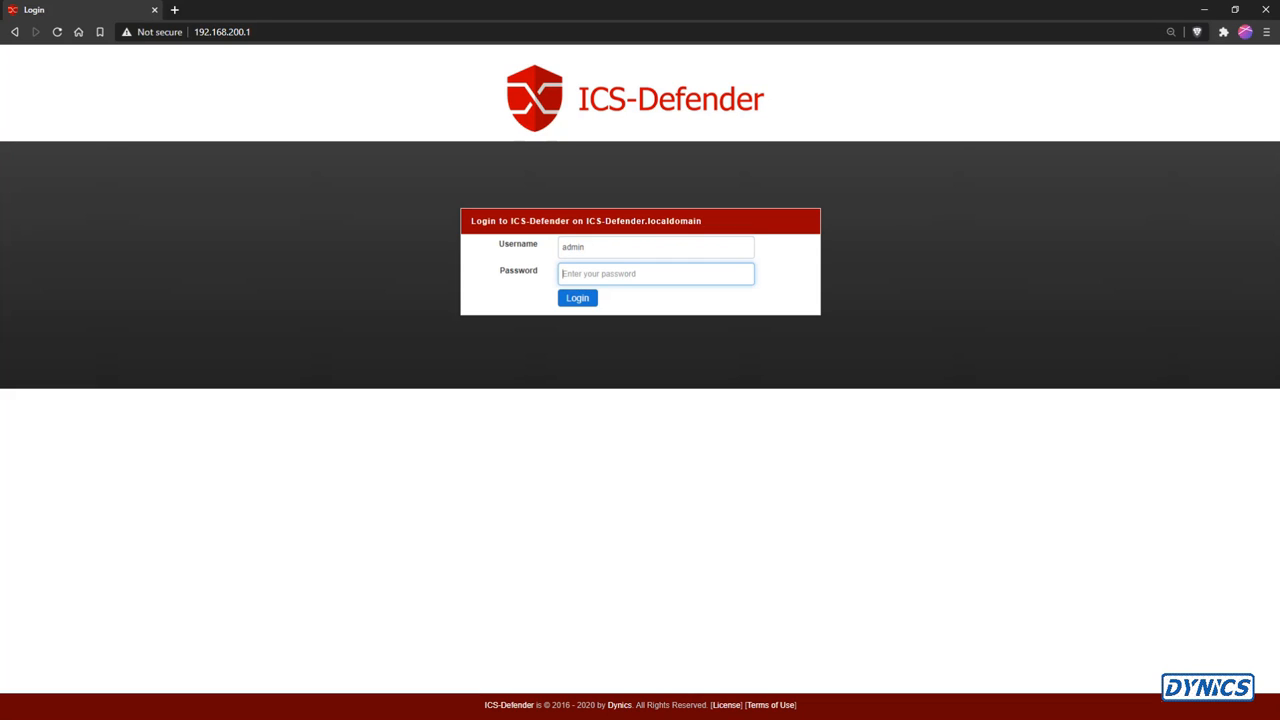
{"action": "type", "text": "•••••••••••"}
{"action": "key", "text": "Return"}
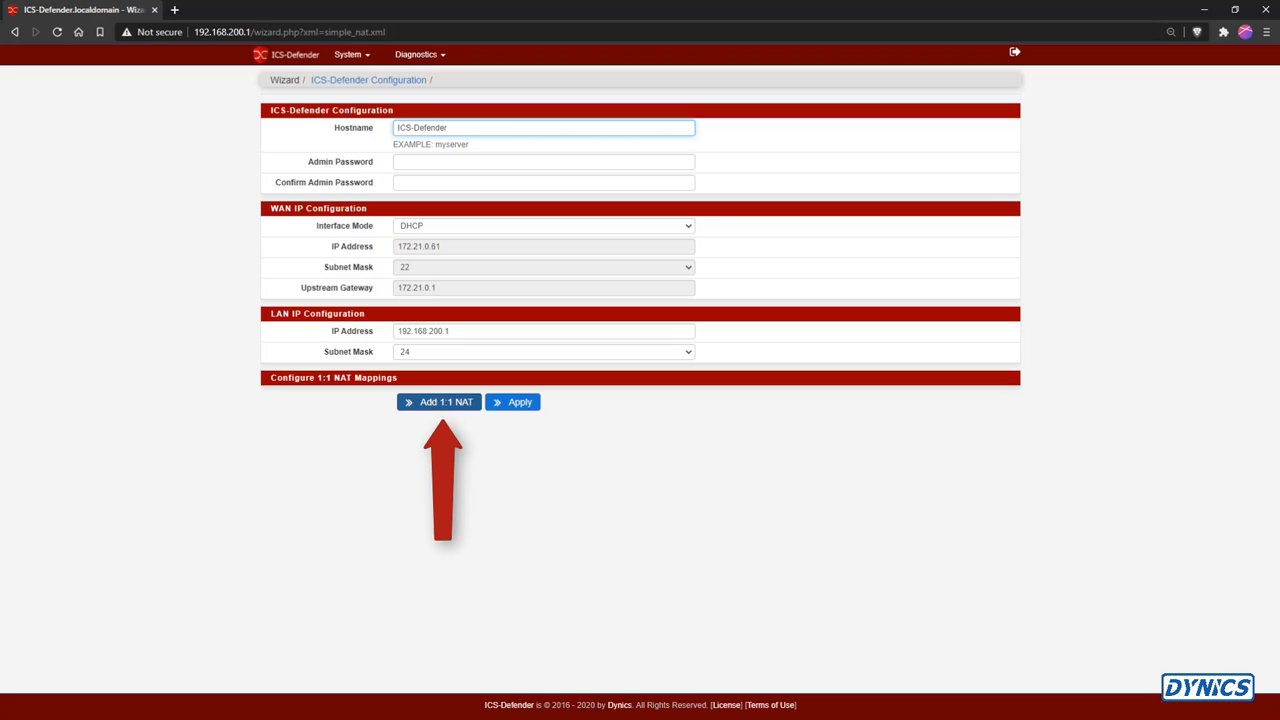
Add a 1:1 NAT on WAN mapping 172.21.0.253 to 192.168.200.53 with description 1756-EN2T
{"action": "left_click", "coordinate": [438, 407]}
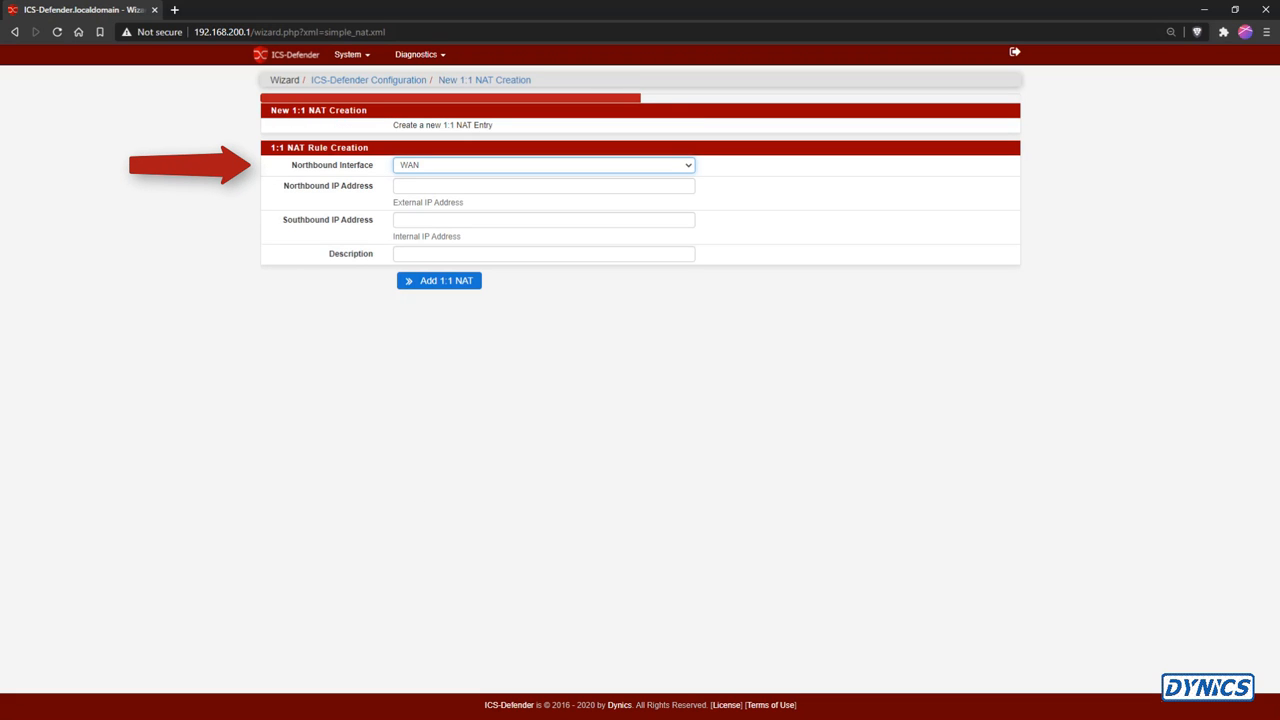
{"action": "left_click", "coordinate": [543, 186]}
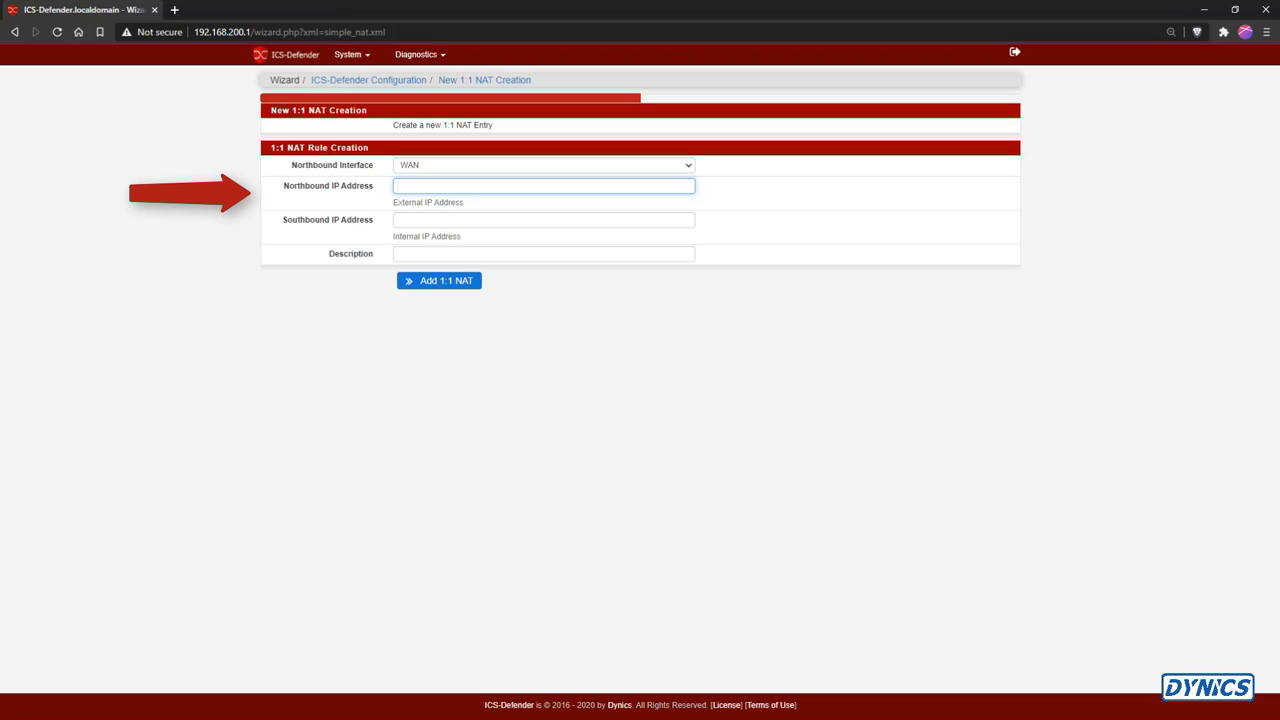
{"action": "type", "text": "172.21.0.253"}
{"action": "left_click", "coordinate": [400, 220]}
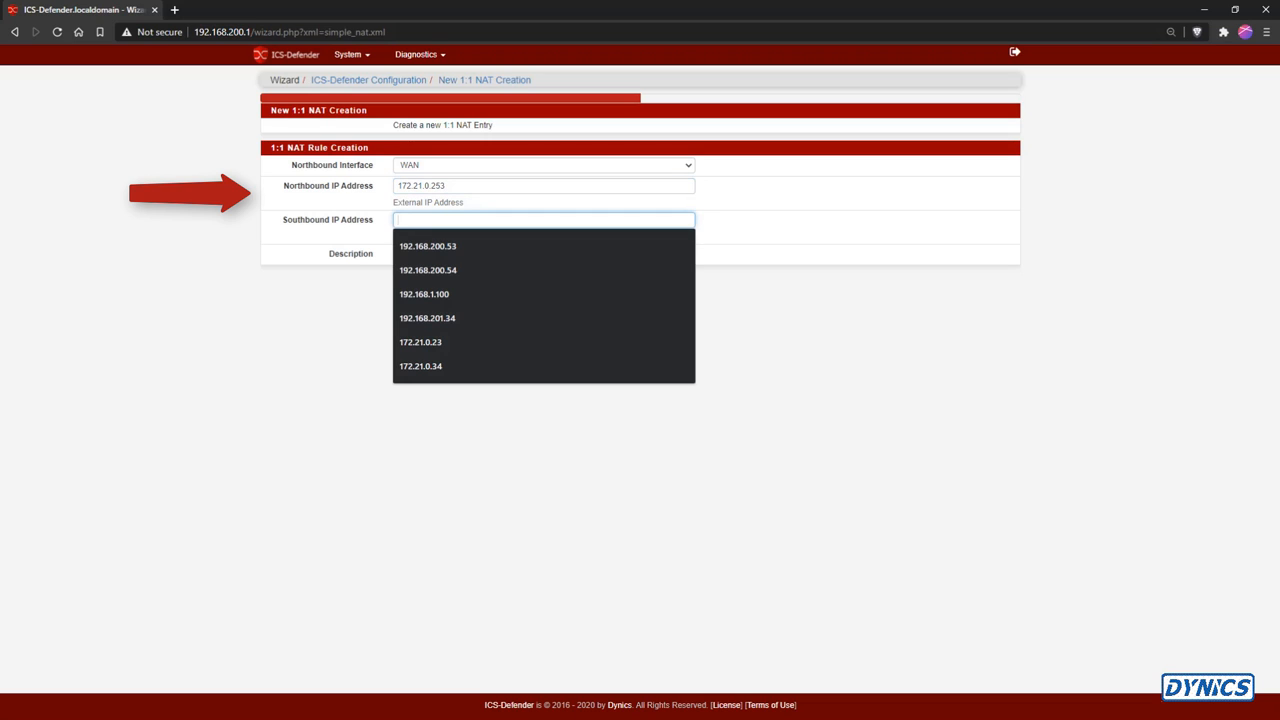
{"action": "key", "text": "Down"}
{"action": "key", "text": "Return"}
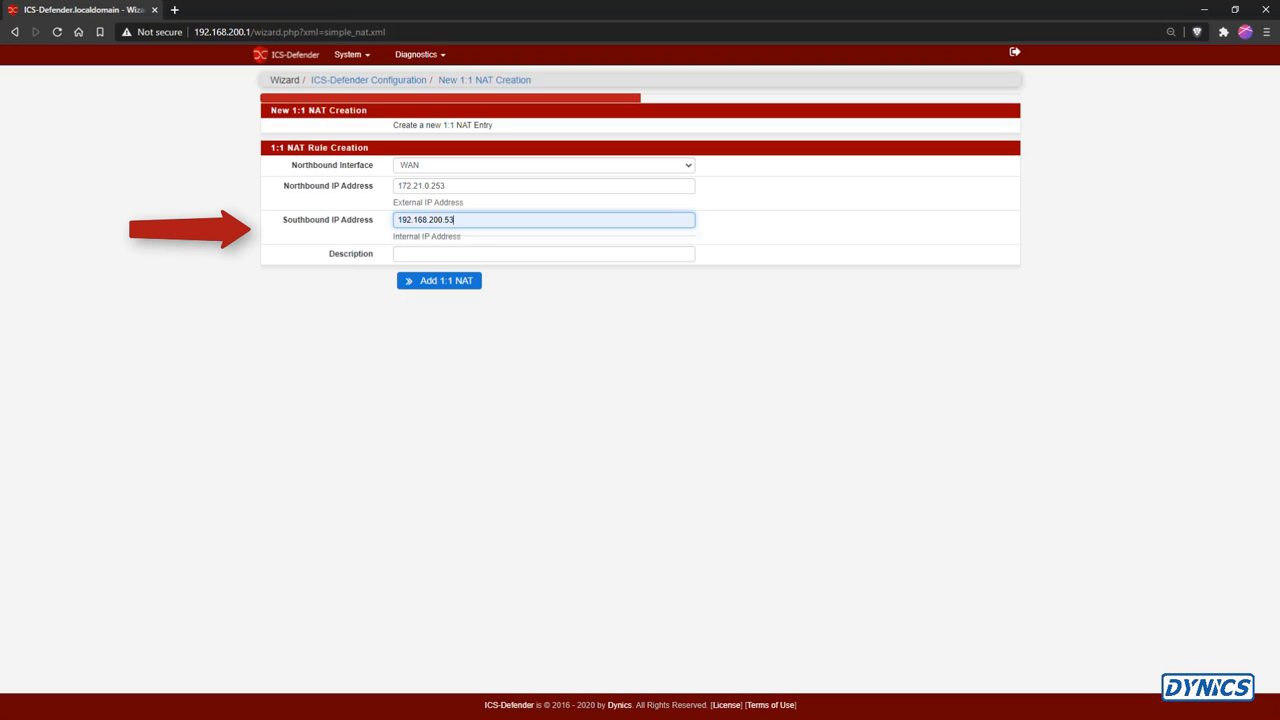
{"action": "left_click", "coordinate": [440, 254]}
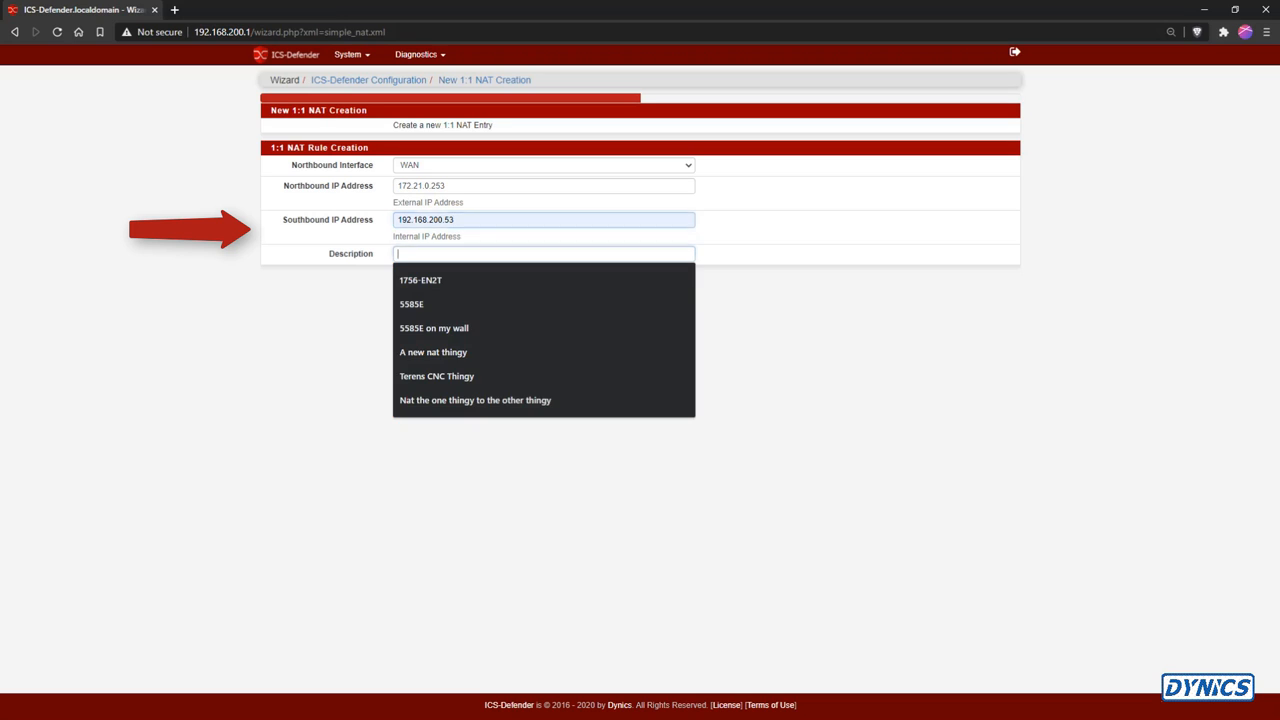
{"action": "left_click", "coordinate": [440, 281]}
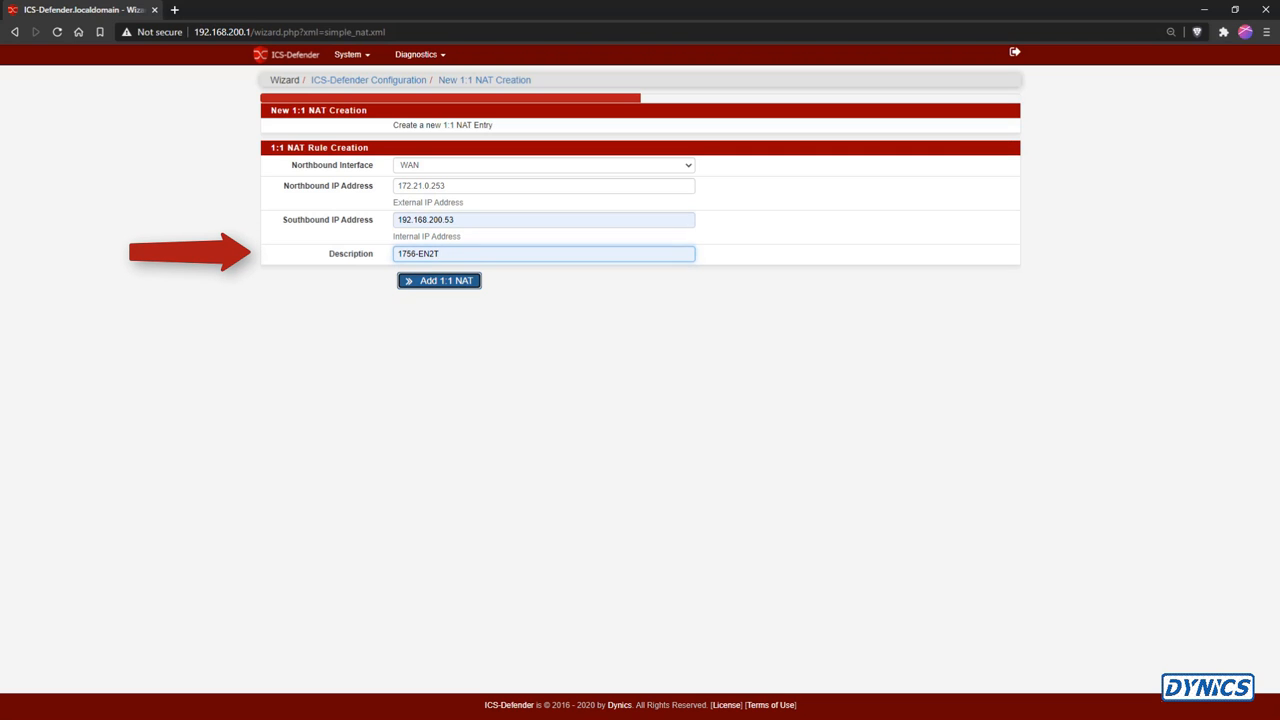
{"action": "left_click", "coordinate": [439, 281]}
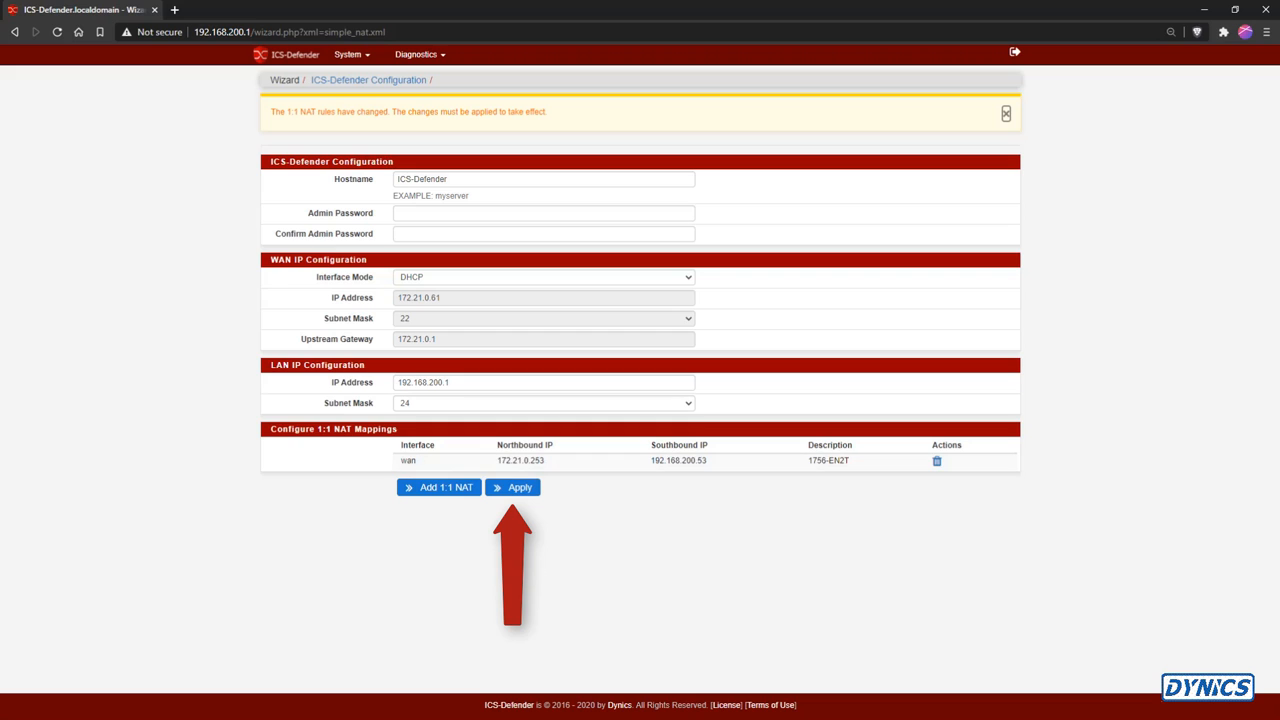
Add a second 1:1 NAT on WAN mapping 172.21.0.254 to 192.168.200.54 with description 5585E
{"action": "left_click", "coordinate": [439, 487]}
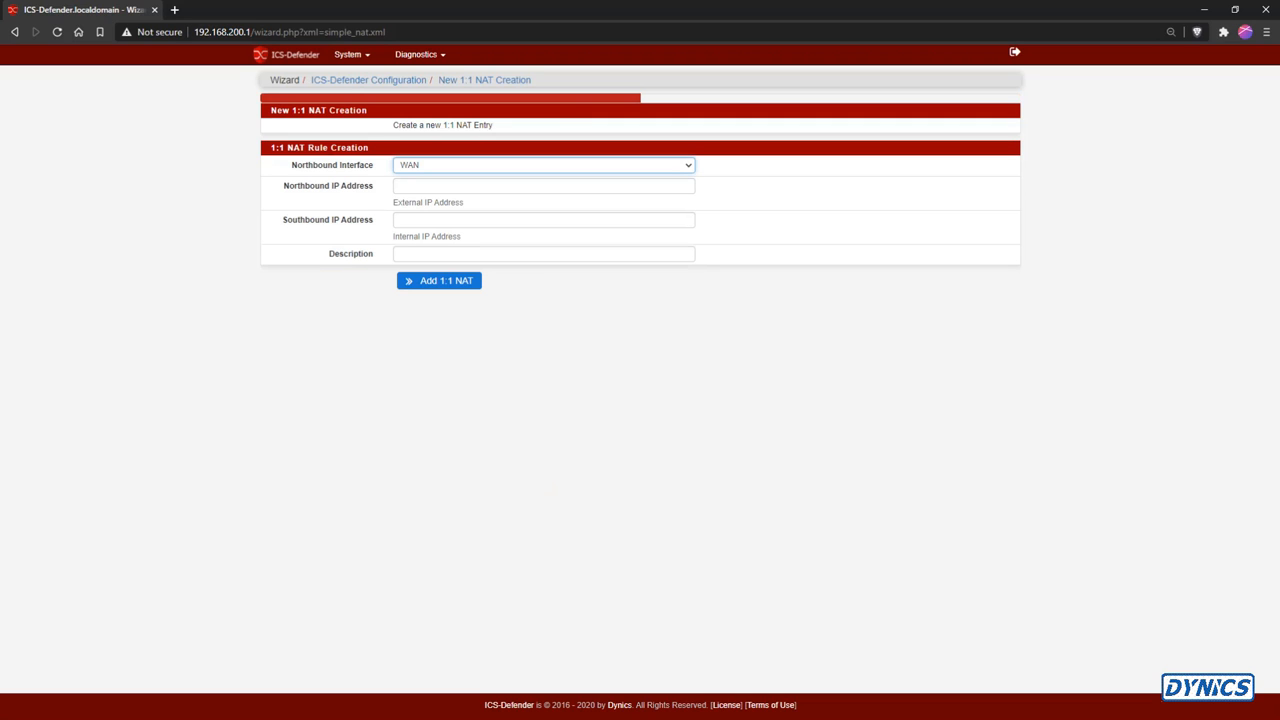
{"action": "left_click", "coordinate": [543, 186]}
{"action": "type", "text": "172."}
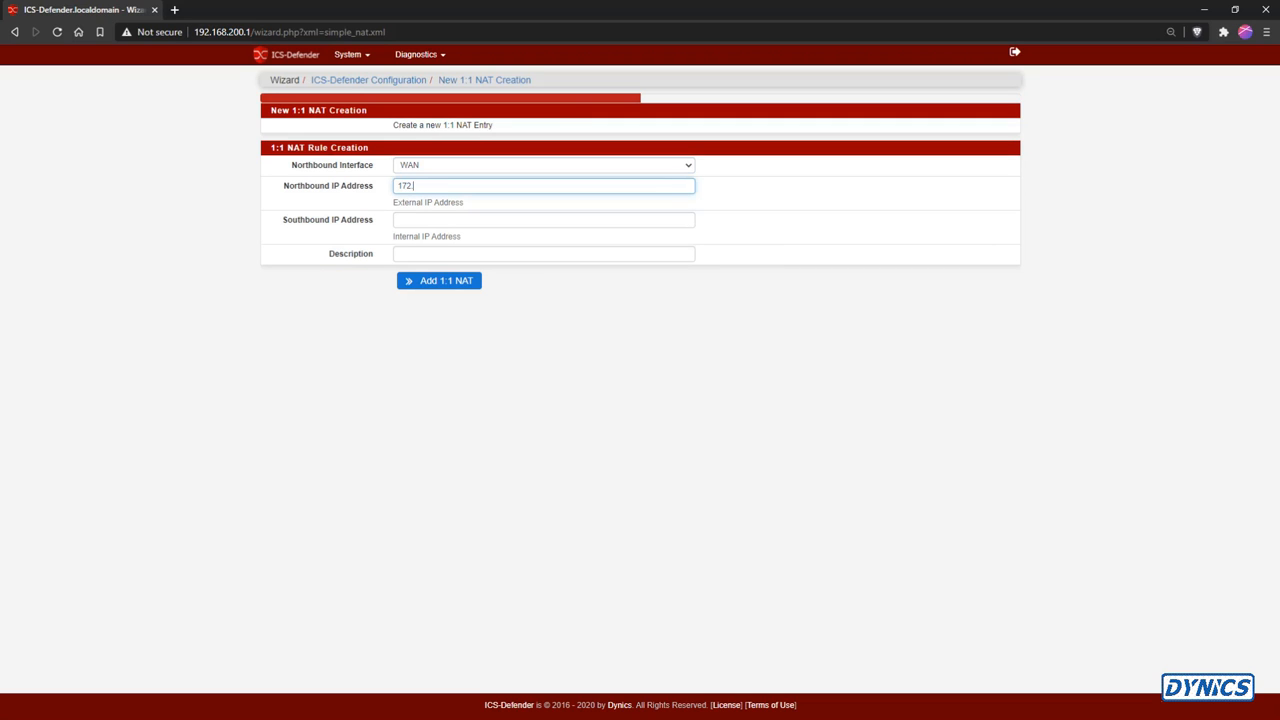
{"action": "type", "text": "21.0.254"}
{"action": "left_click", "coordinate": [543, 220]}
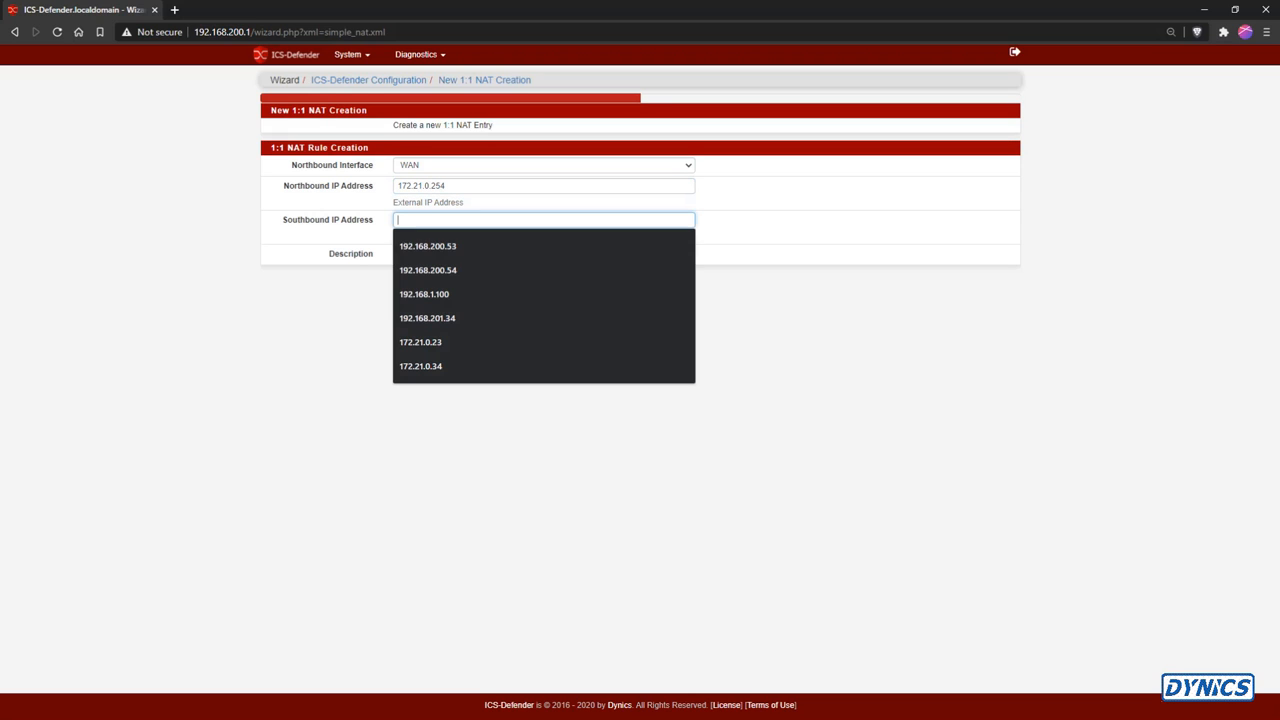
{"action": "left_click", "coordinate": [428, 270]}
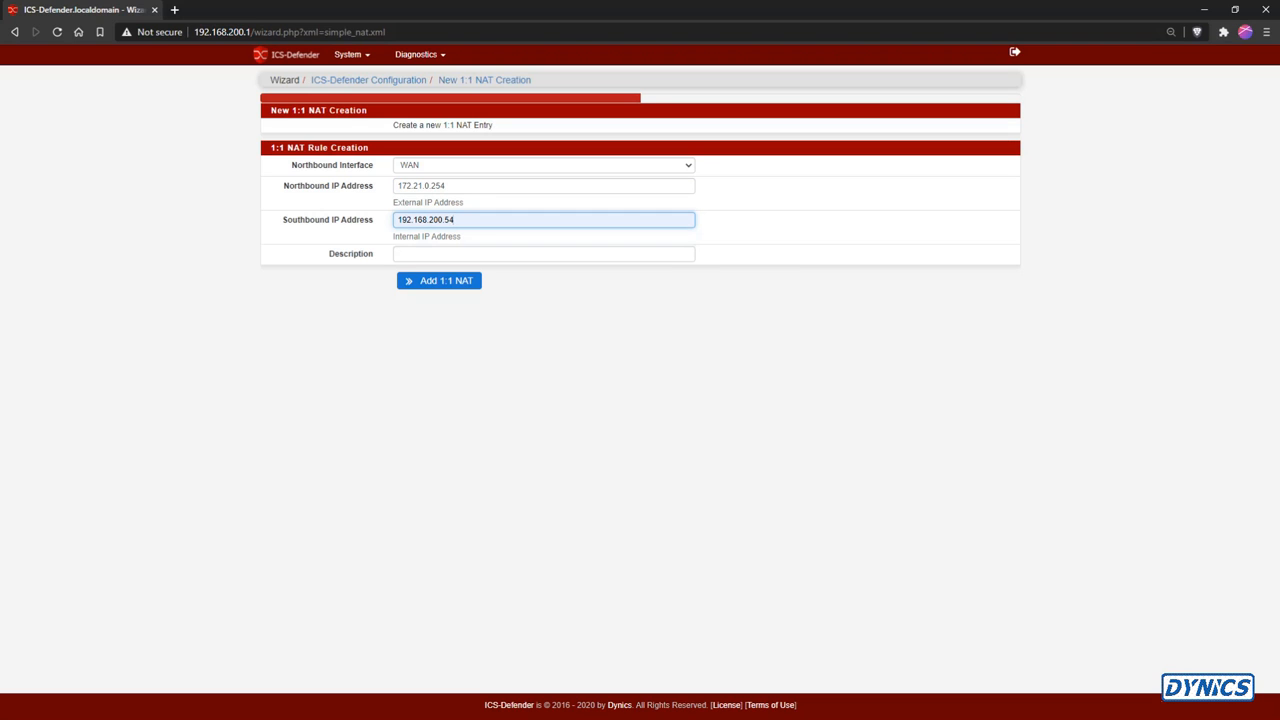
{"action": "left_click", "coordinate": [543, 254]}
{"action": "key", "text": "Down"}
{"action": "key", "text": "Down"}
{"action": "key", "text": "Return"}
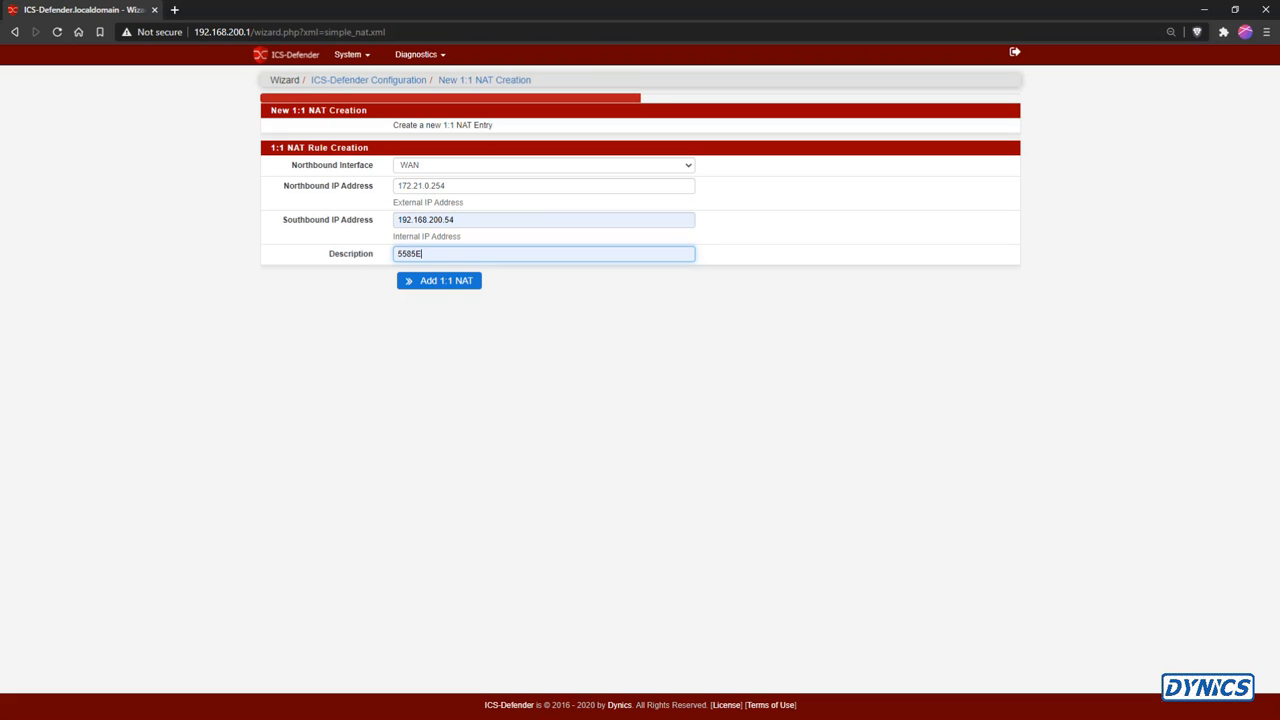
{"action": "left_click", "coordinate": [439, 280]}
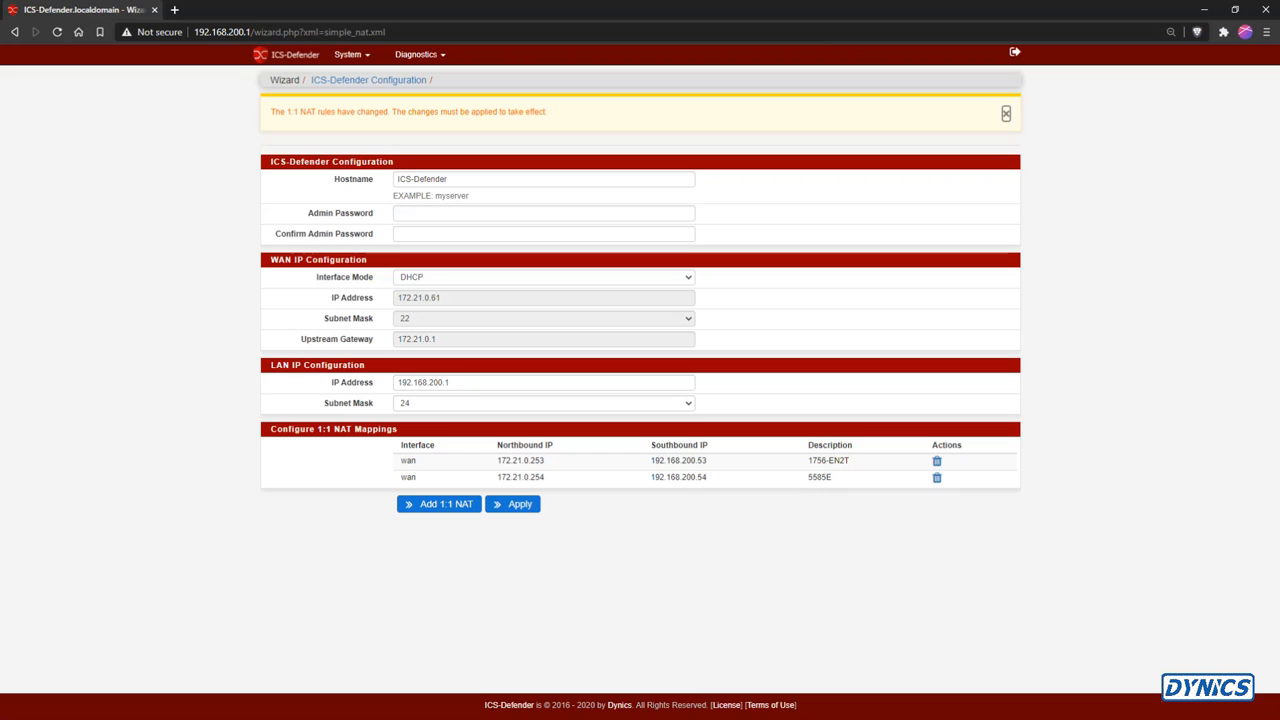
Apply the pending NAT changes and return to the ICS-Defender configuration page
{"action": "left_click", "coordinate": [513, 504]}
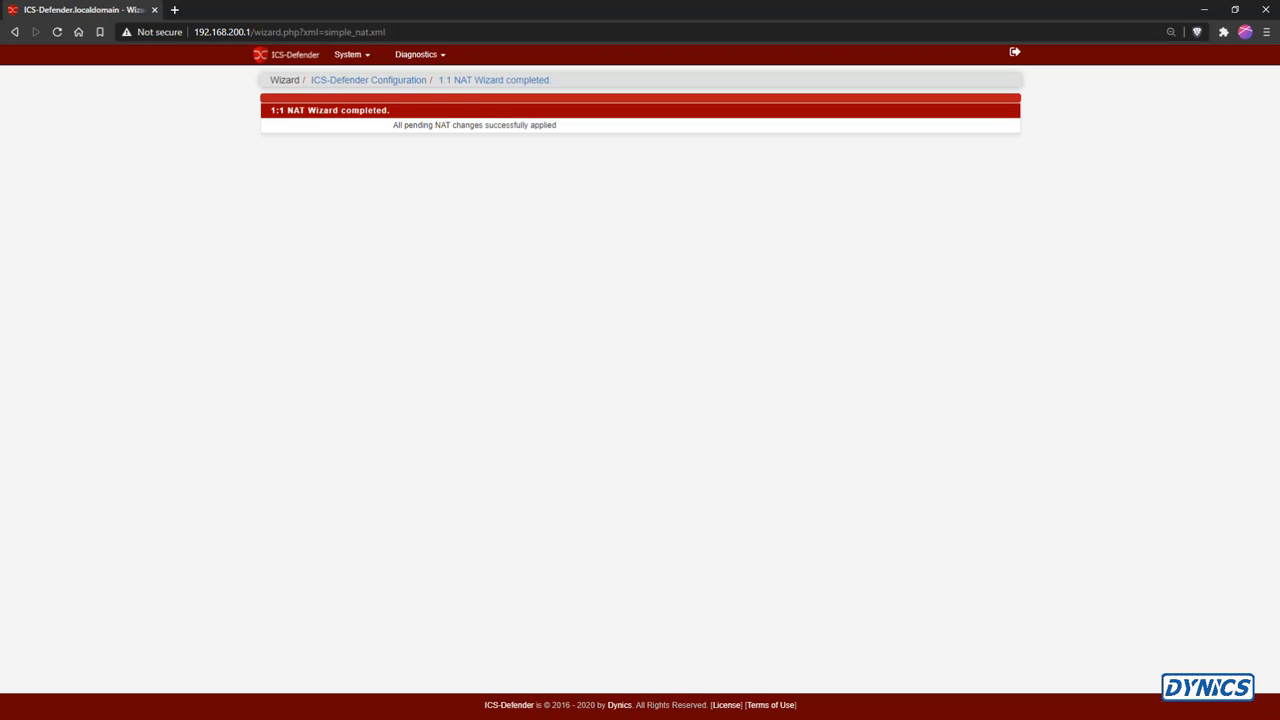
{"action": "left_click", "coordinate": [287, 55]}
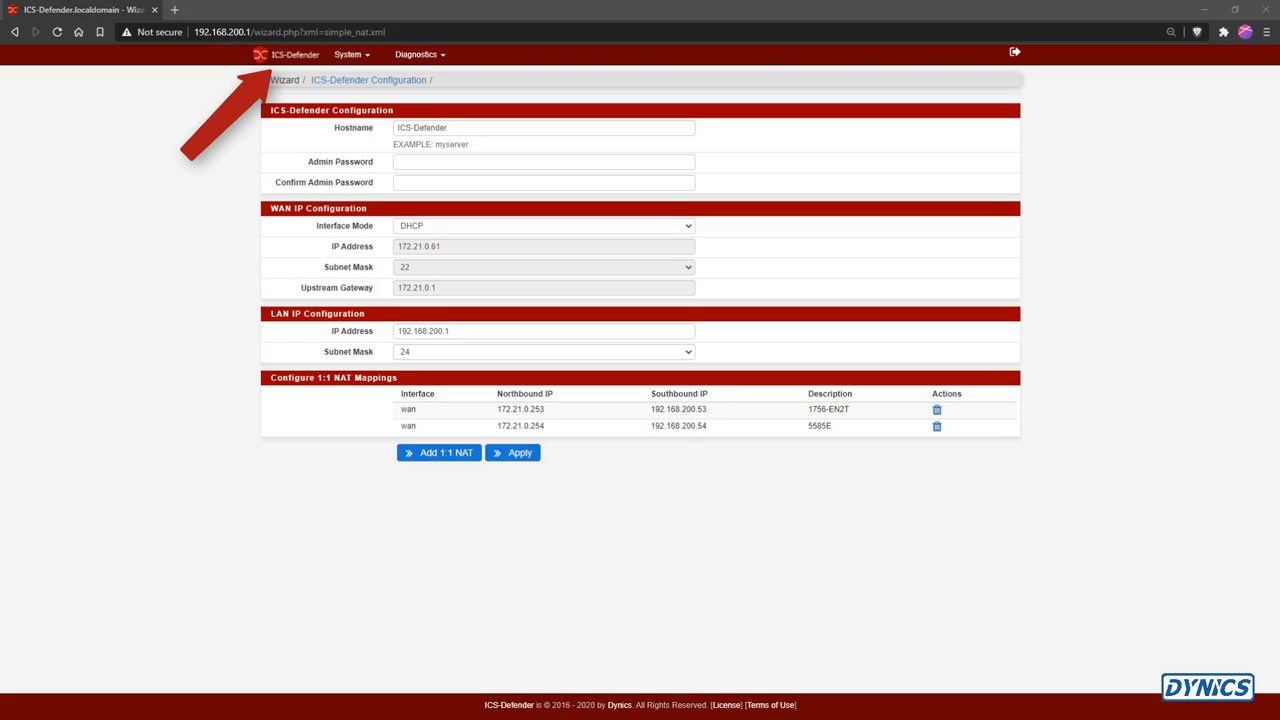
Switch to Command Prompt, enlarge its window, and ping 172.21.0.253
{"action": "left_click_drag", "start_coordinate": [1279, 250], "coordinate": [545, 228]}
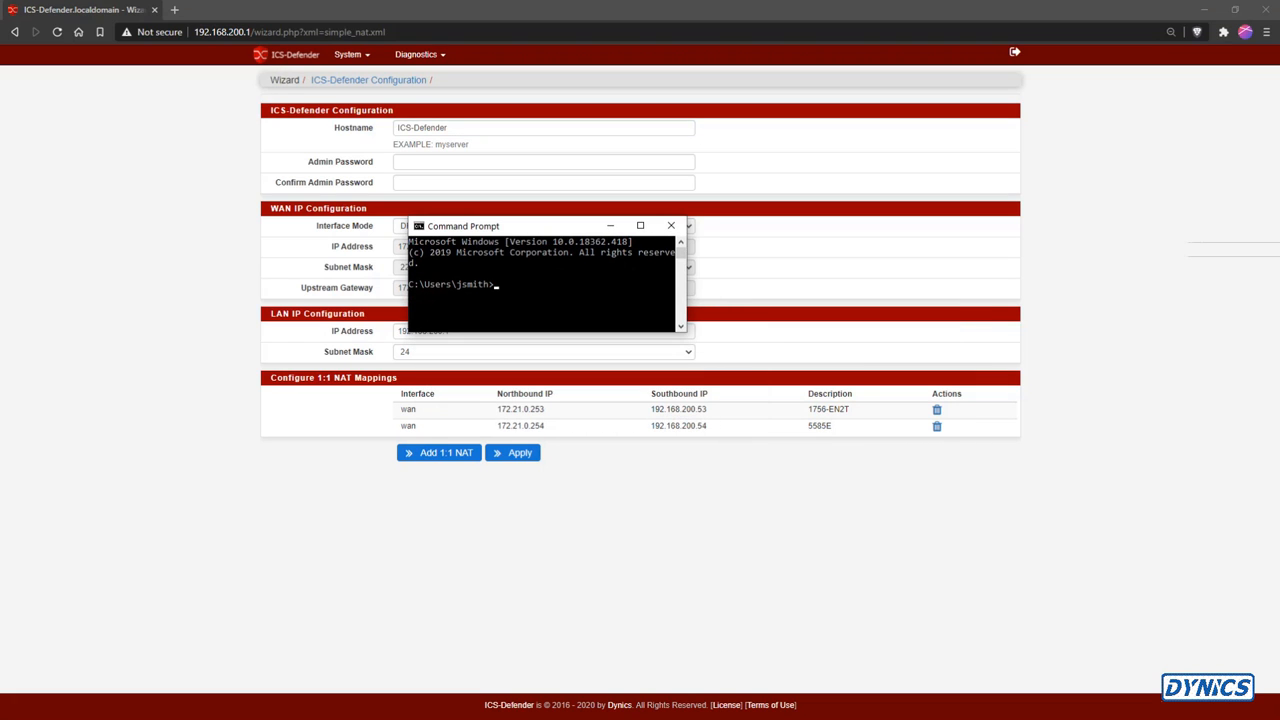
{"action": "left_click_drag", "start_coordinate": [686, 331], "coordinate": [1028, 545]}
{"action": "left_click", "coordinate": [688, 411]}
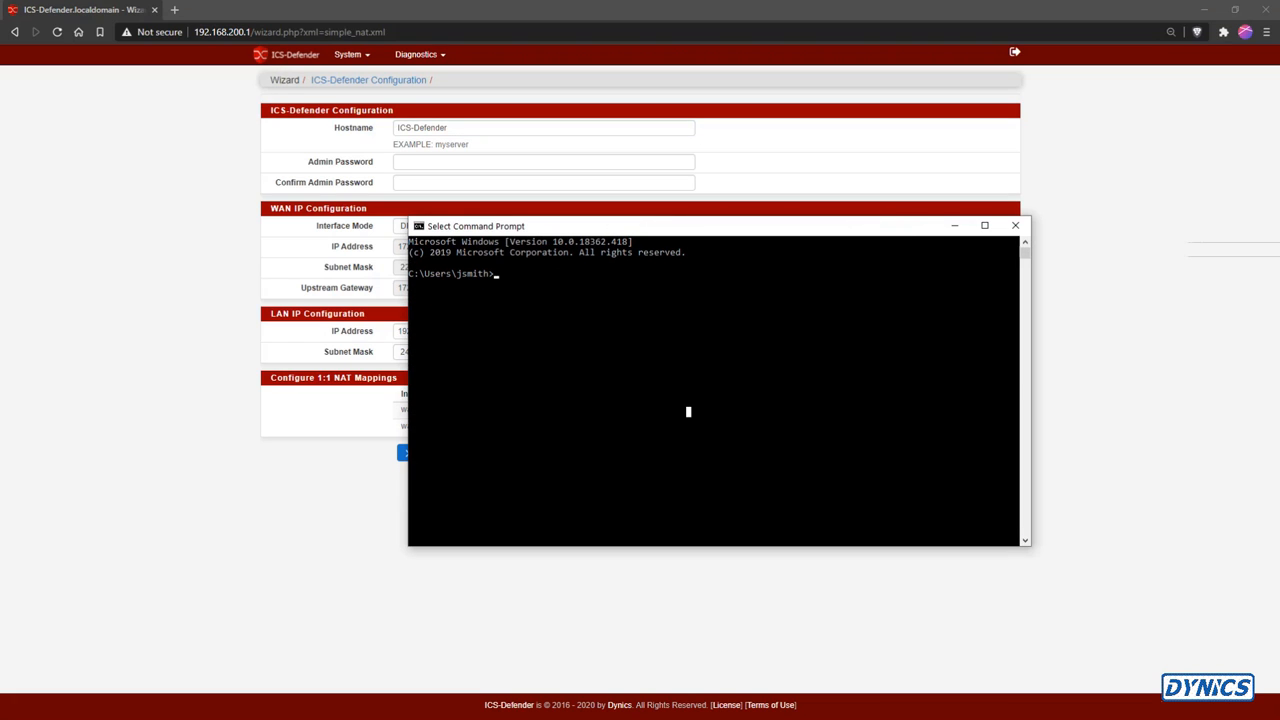
{"action": "left_click_drag", "start_coordinate": [586, 229], "coordinate": [831, 207]}
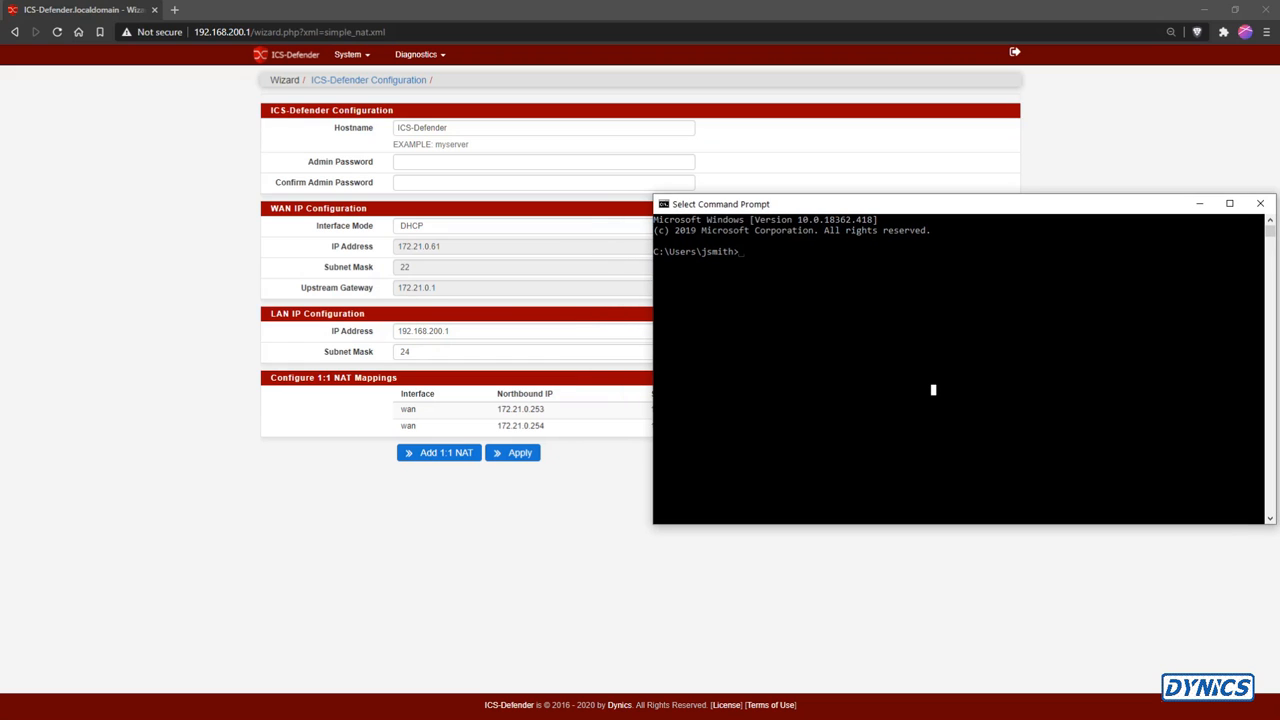
{"action": "left_click", "coordinate": [799, 219]}
{"action": "left_click_drag", "start_coordinate": [799, 209], "coordinate": [899, 203]}
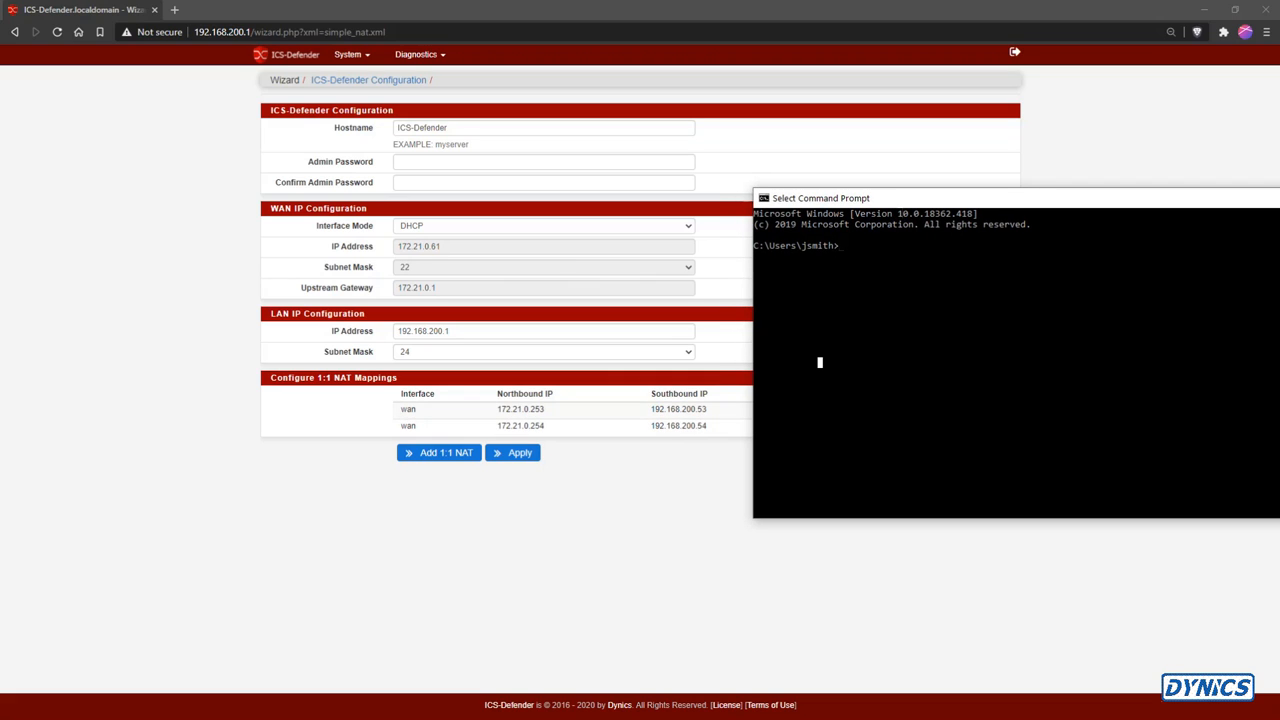
{"action": "type", "text": "ping 172.21.0."}
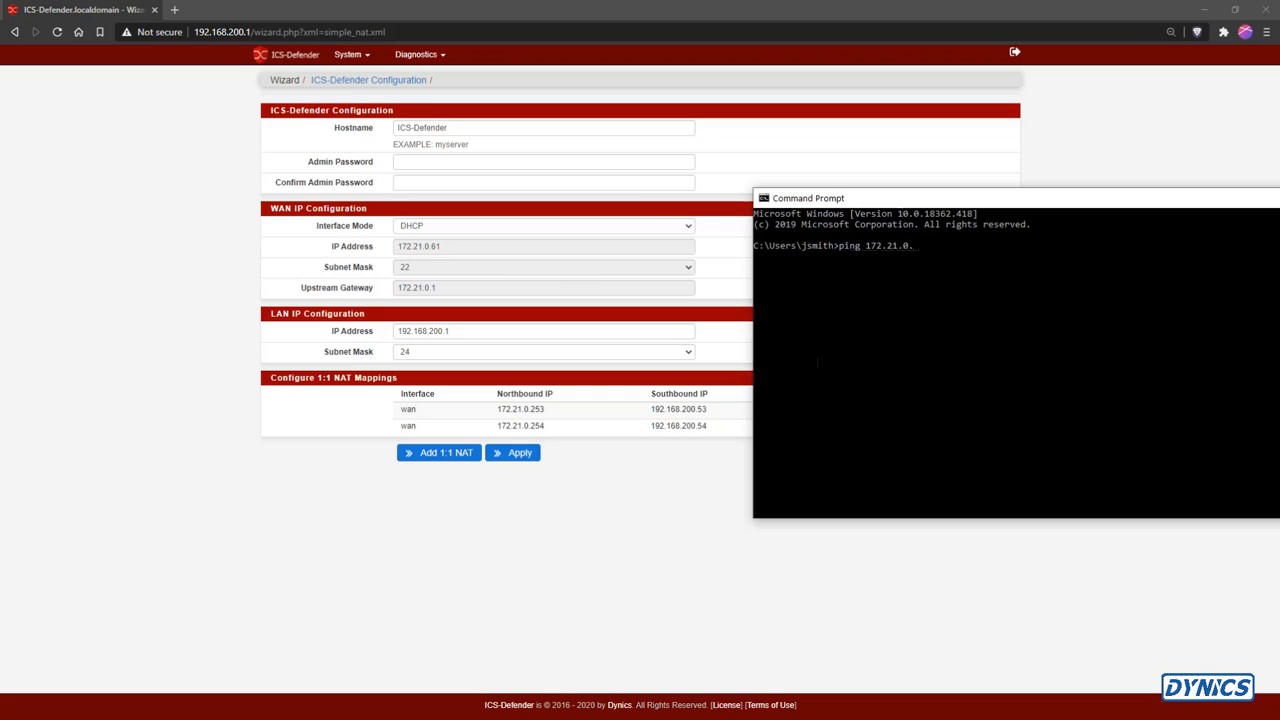
{"action": "type", "text": "253"}
{"action": "key", "text": "Return"}
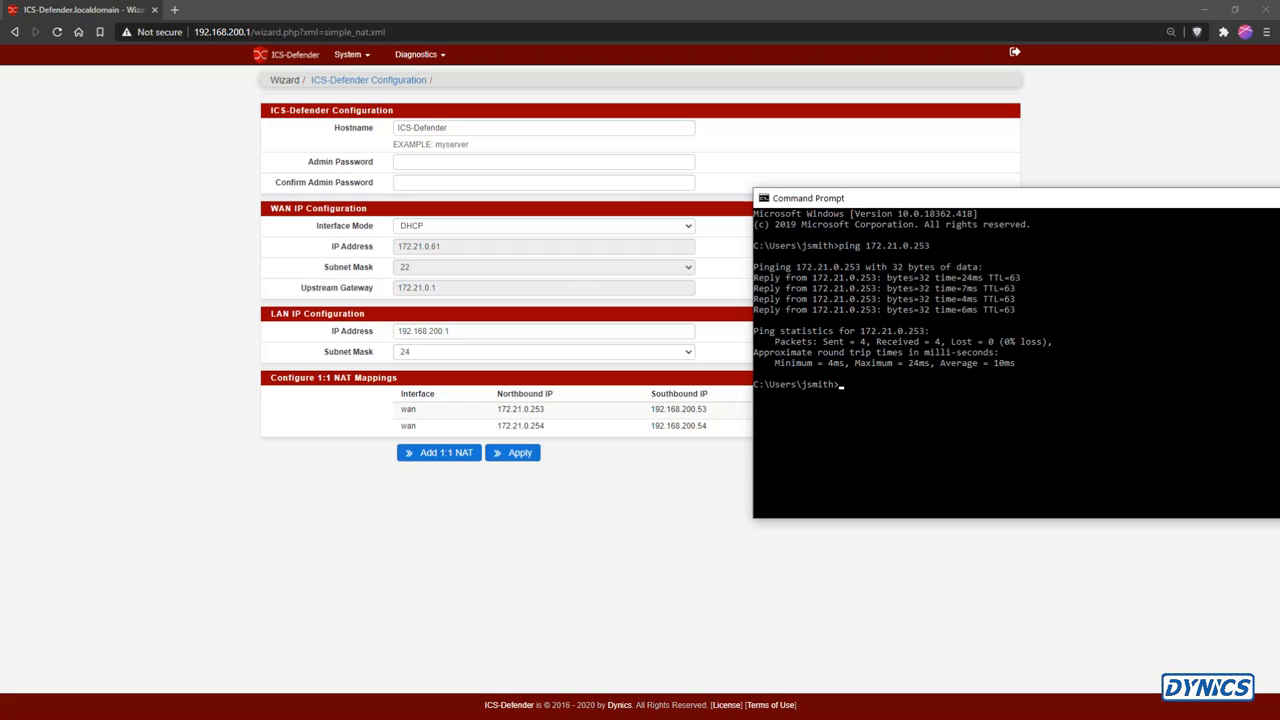
Ping 172.21.0.254 from Command Prompt, then close the Command Prompt window
{"action": "key", "text": "Up"}
{"action": "key", "text": "Return"}
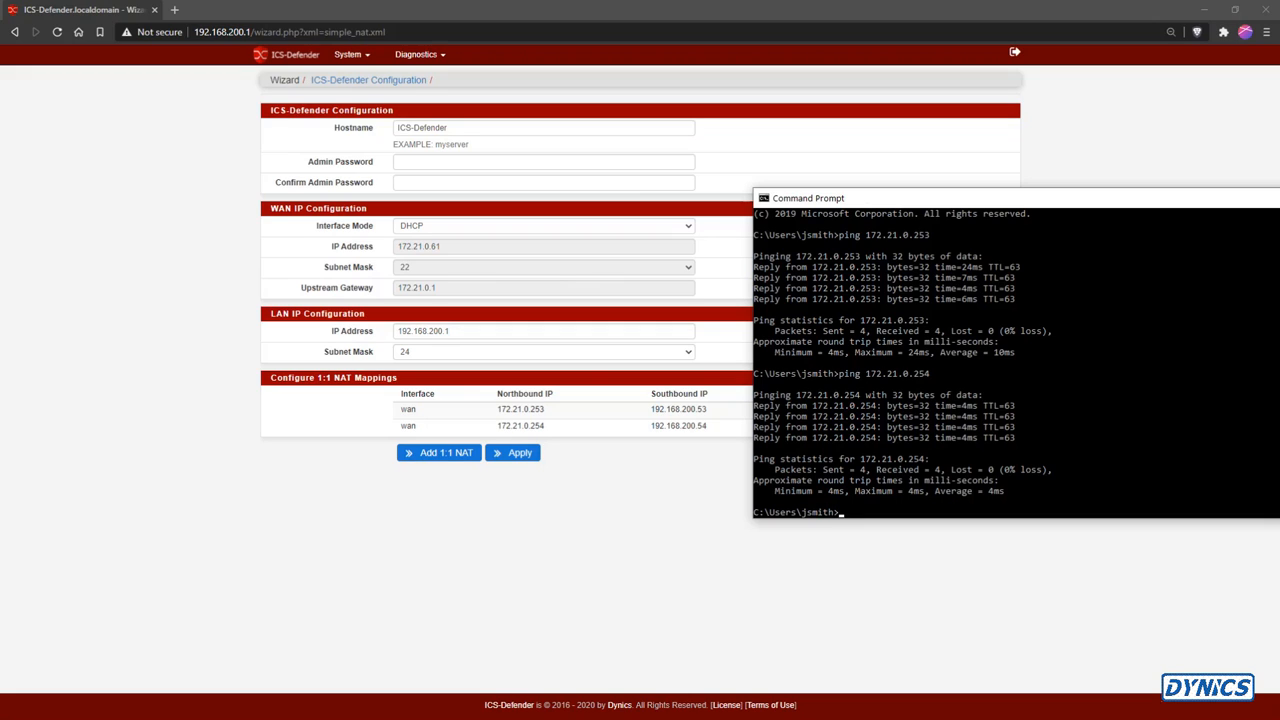
{"action": "left_click_drag", "start_coordinate": [1110, 205], "coordinate": [894, 240]}
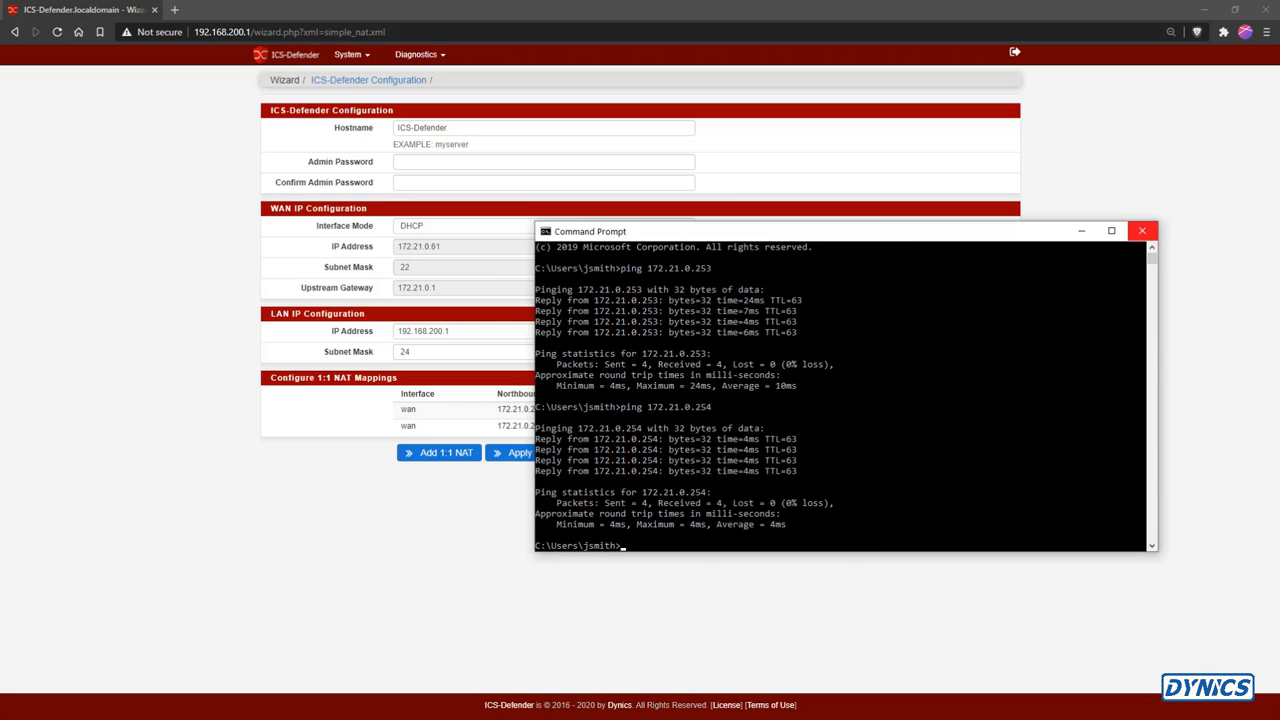
{"action": "left_click", "coordinate": [1143, 229]}
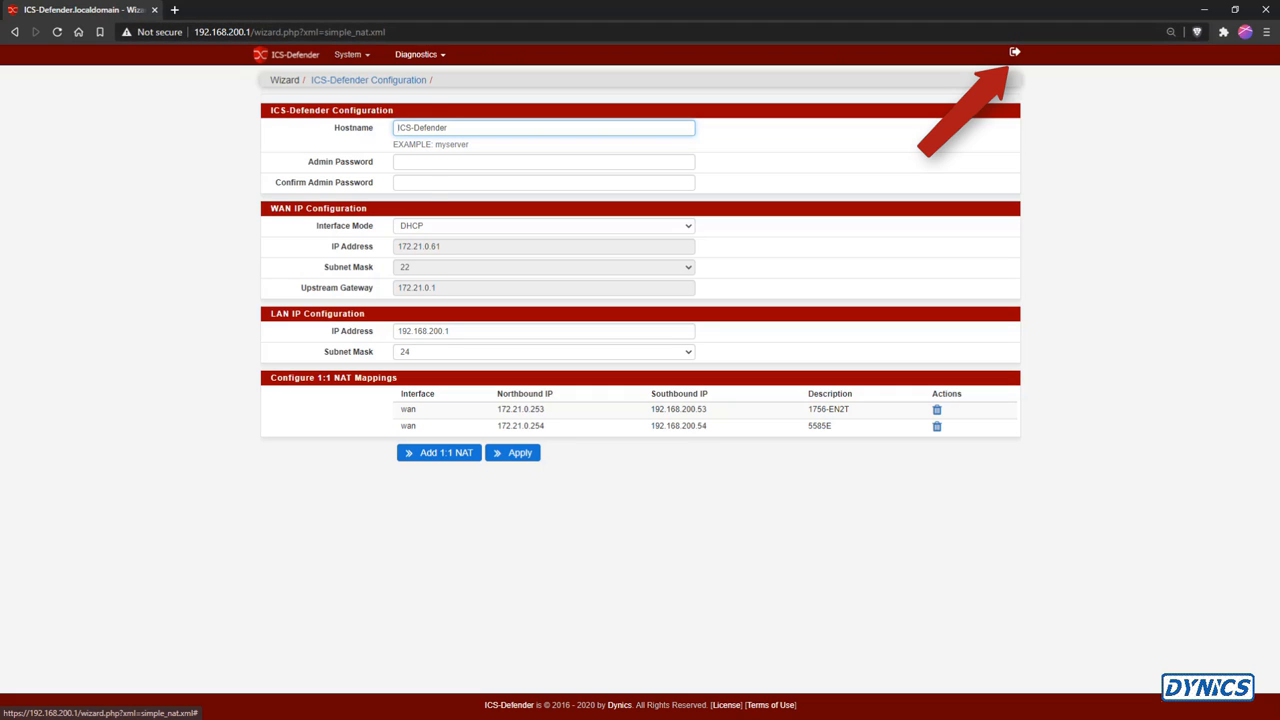
Use the Diagnostics Ping tool to ping 192.168.200.53
{"action": "left_click", "coordinate": [352, 55]}
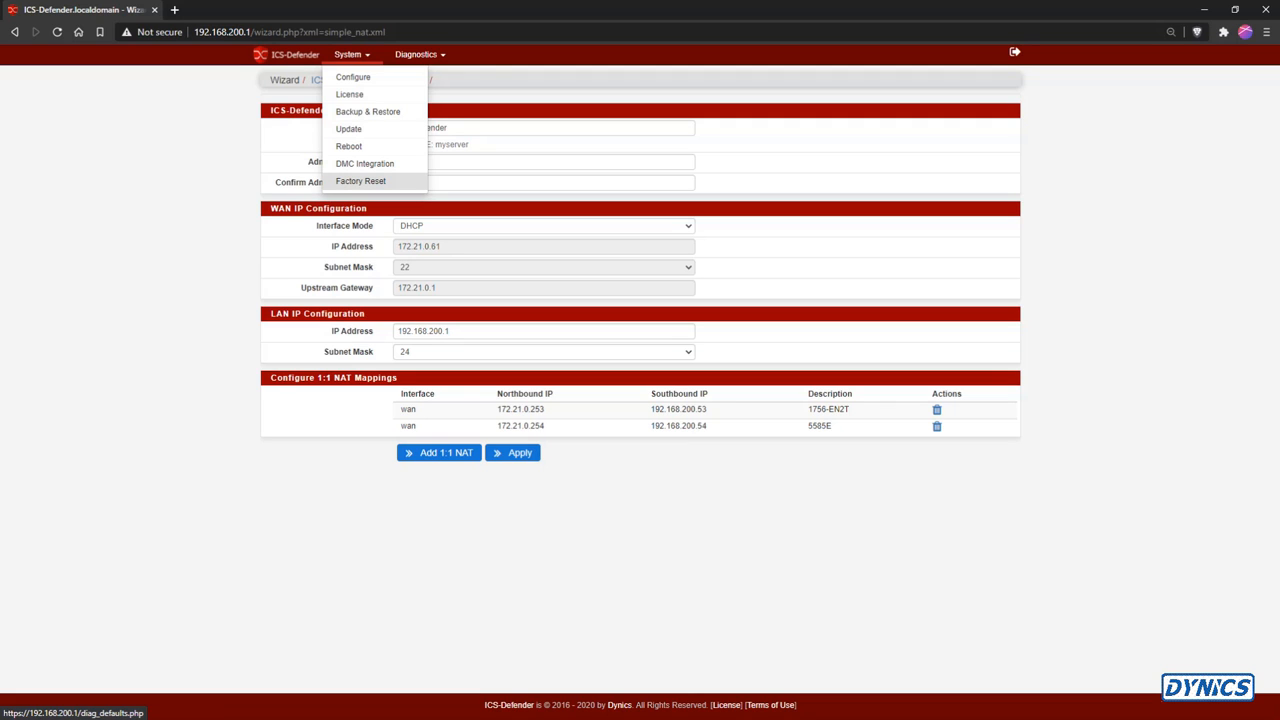
{"action": "mouse_move", "coordinate": [420, 55]}
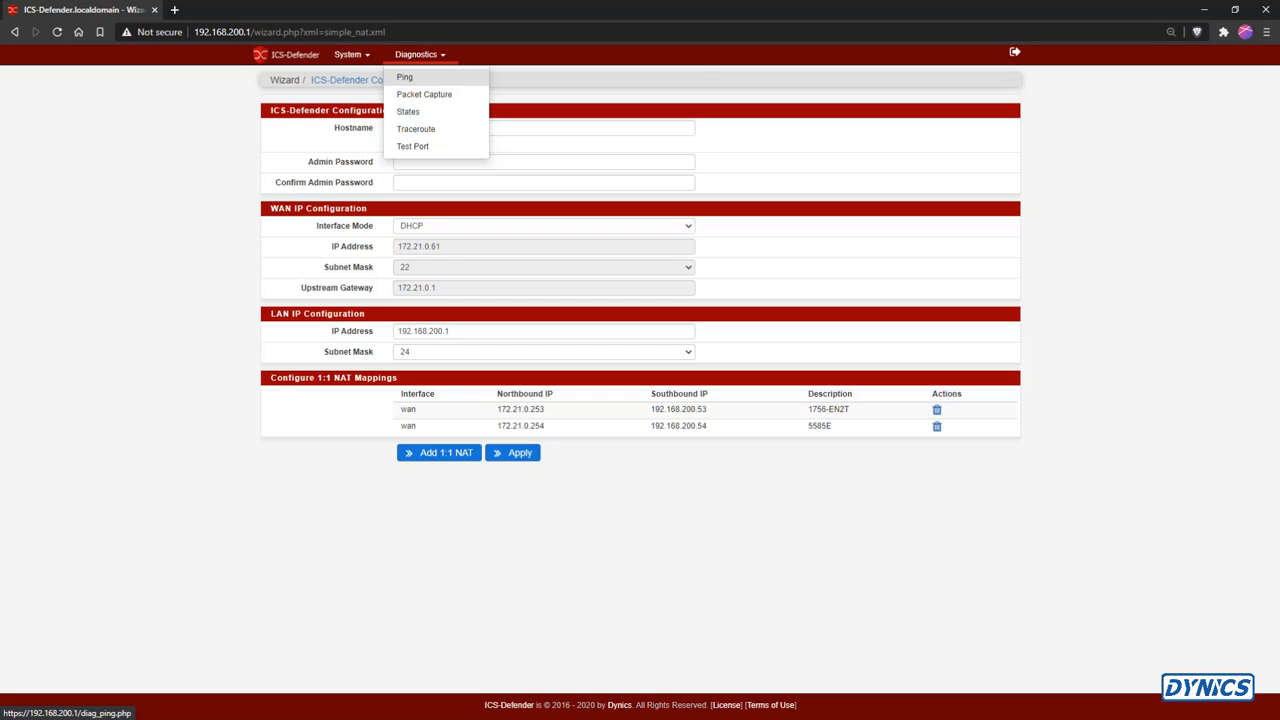
{"action": "left_click", "coordinate": [406, 77]}
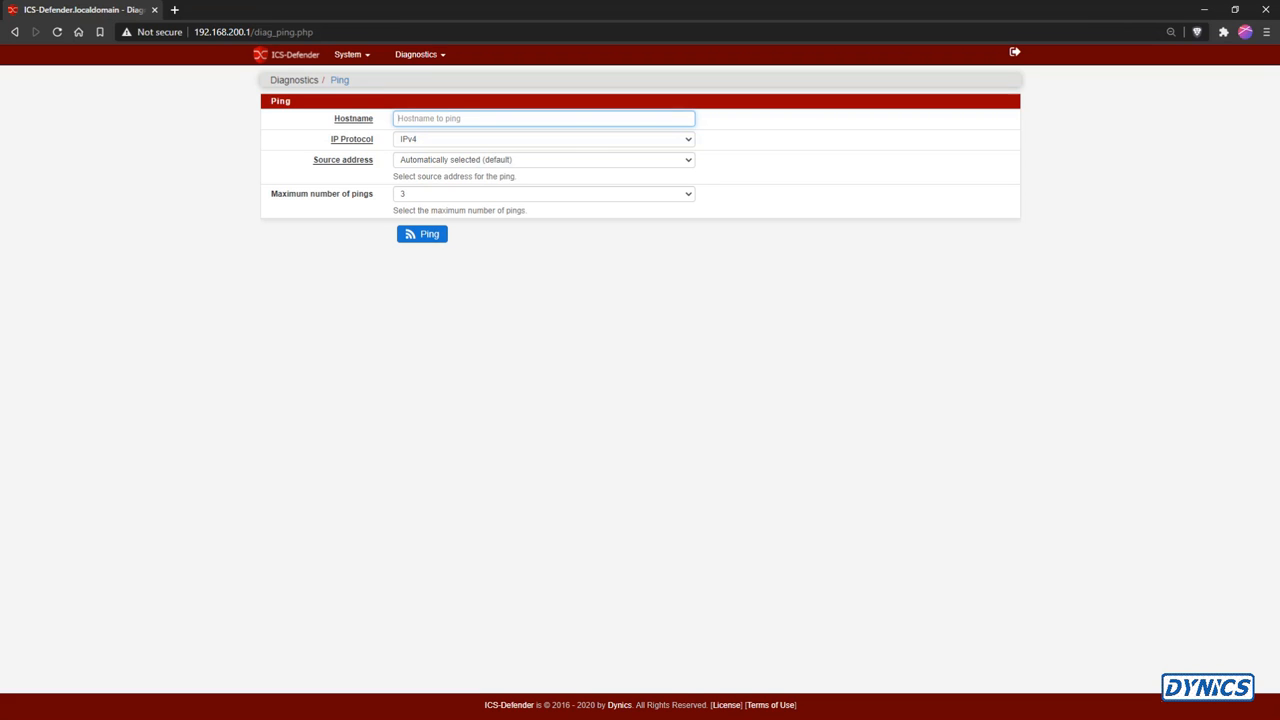
{"action": "type", "text": "192"}
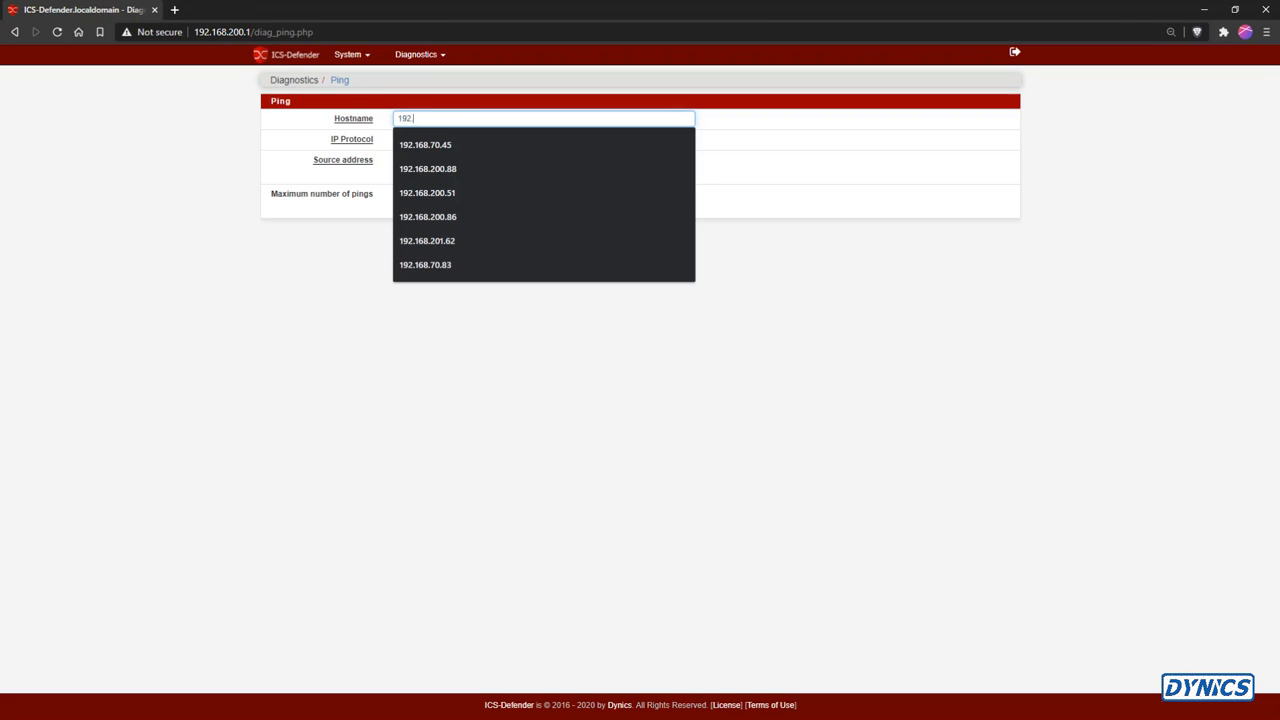
{"action": "type", "text": ".168.200.53"}
{"action": "left_click", "coordinate": [422, 234]}
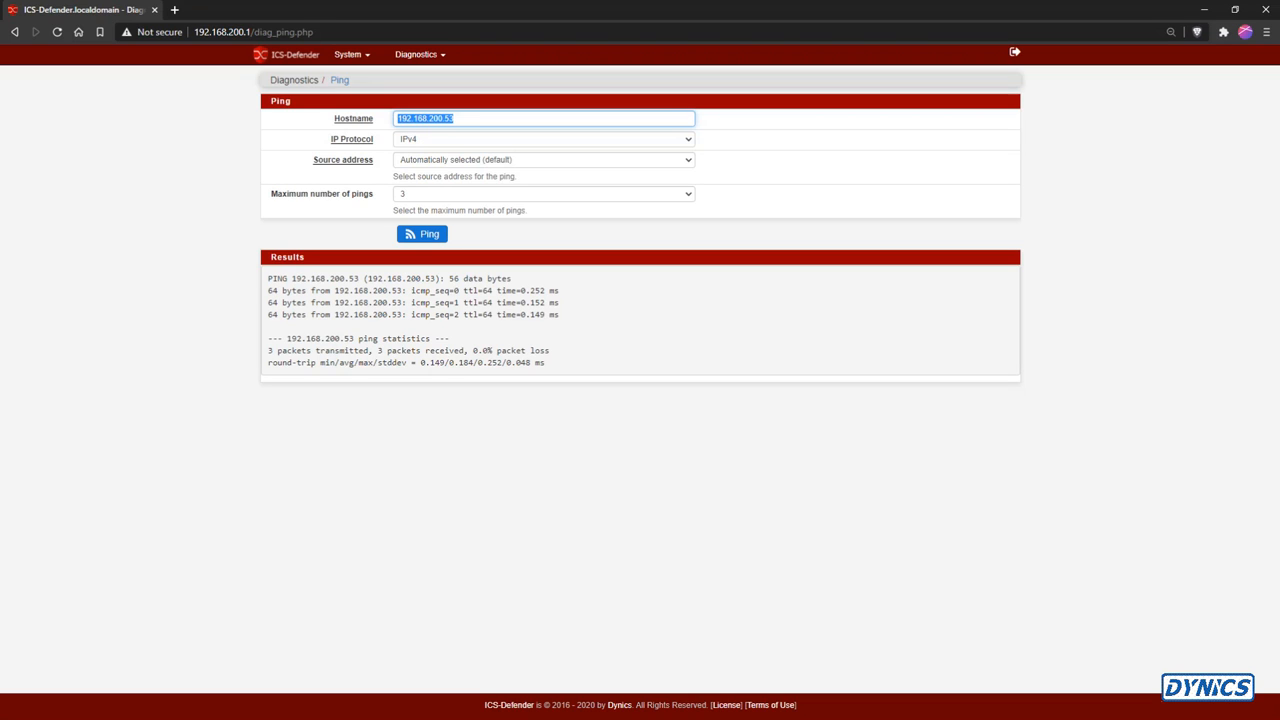
Open the Test Port diagnostic and test TCP port 502 on host 192.168.200.88
{"action": "left_click", "coordinate": [418, 54]}
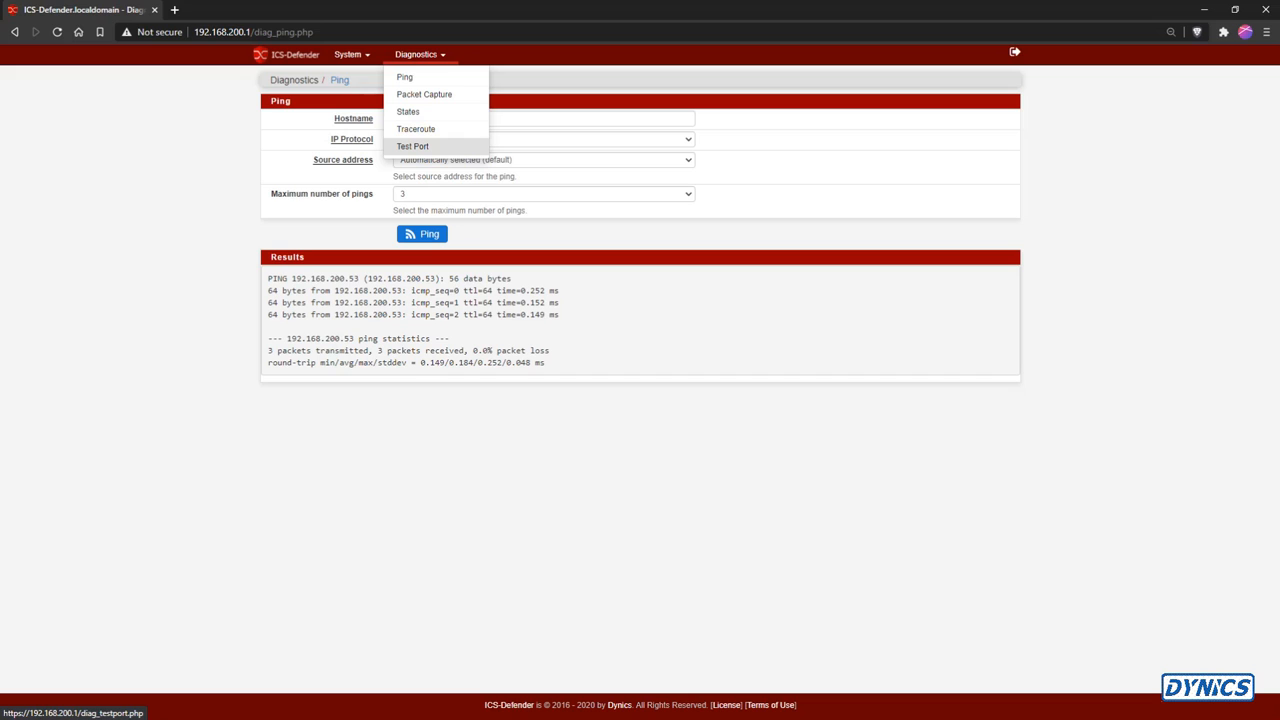
{"action": "left_click", "coordinate": [412, 146]}
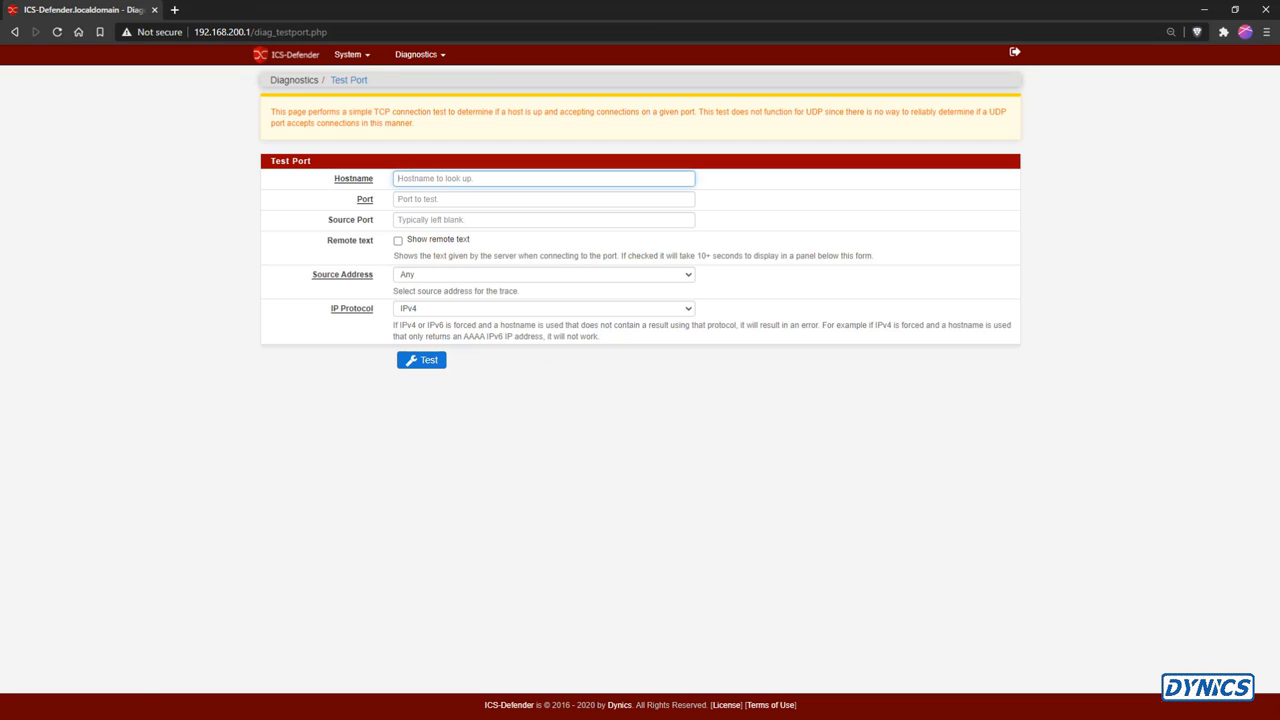
{"action": "left_click", "coordinate": [440, 179]}
{"action": "key", "text": "Down"}
{"action": "key", "text": "Down"}
{"action": "key", "text": "Down"}
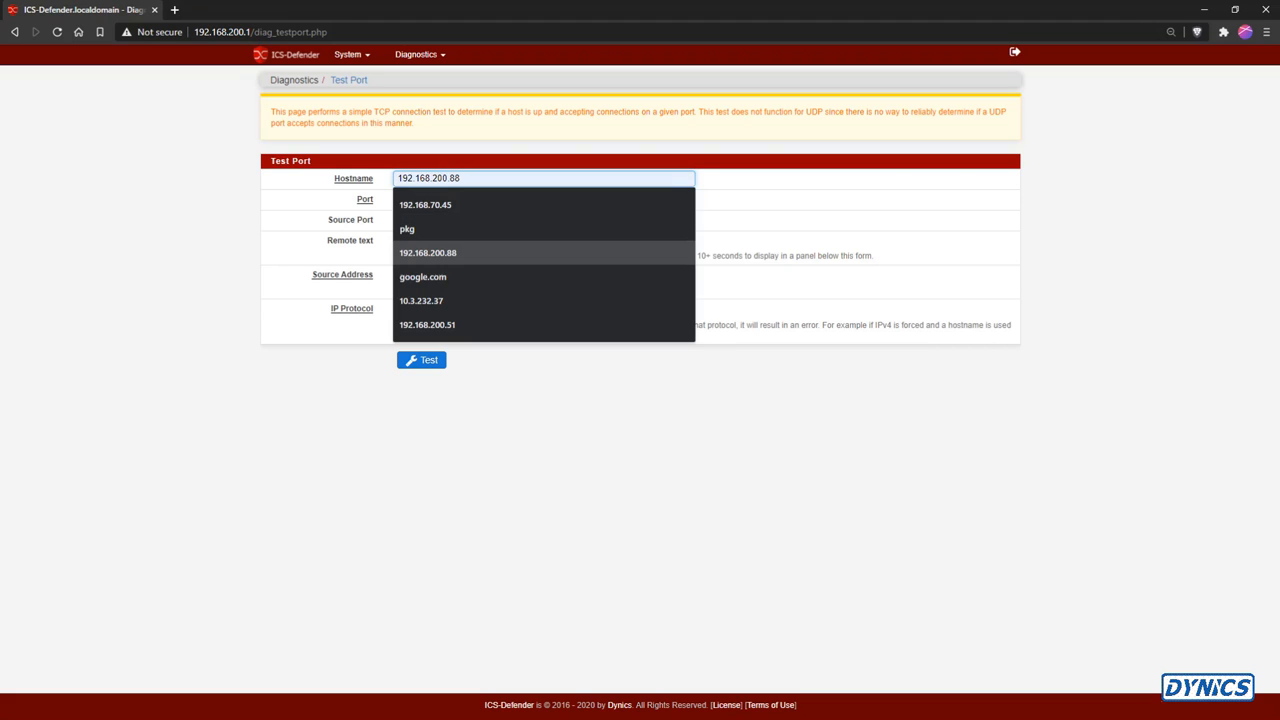
{"action": "key", "text": "Return"}
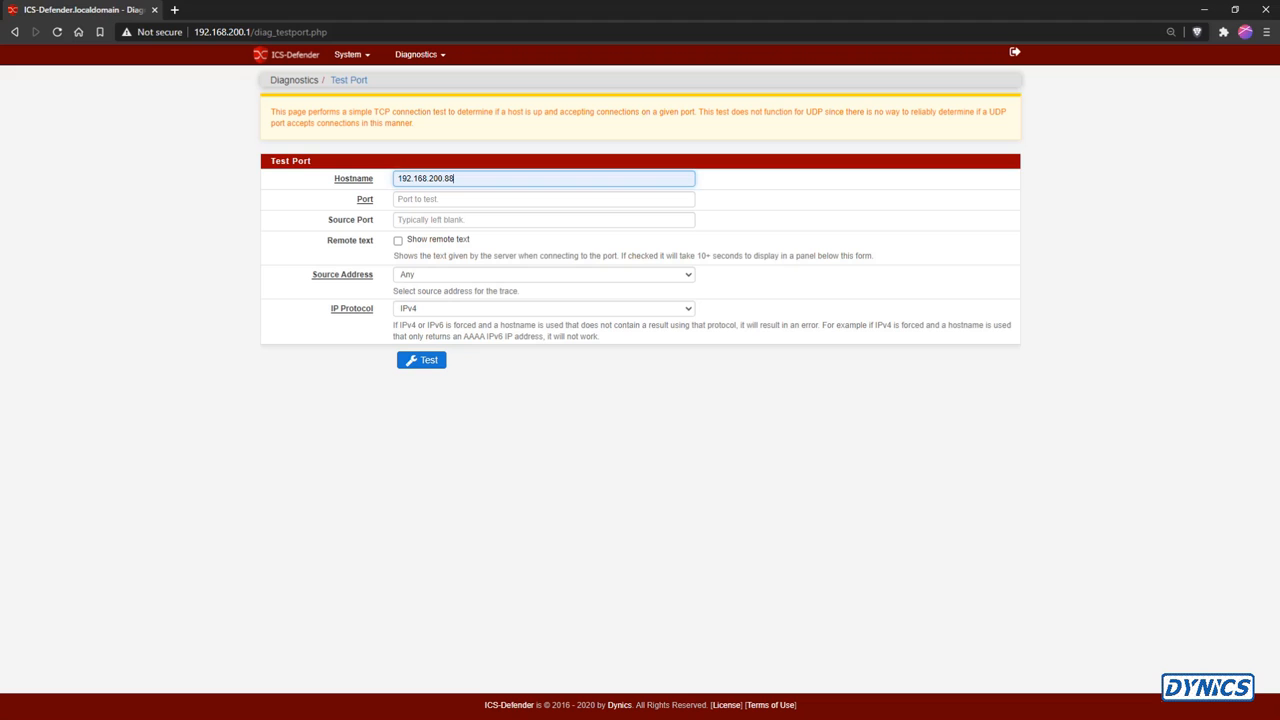
{"action": "left_click", "coordinate": [440, 199]}
{"action": "key", "text": "Down"}
{"action": "key", "text": "Return"}
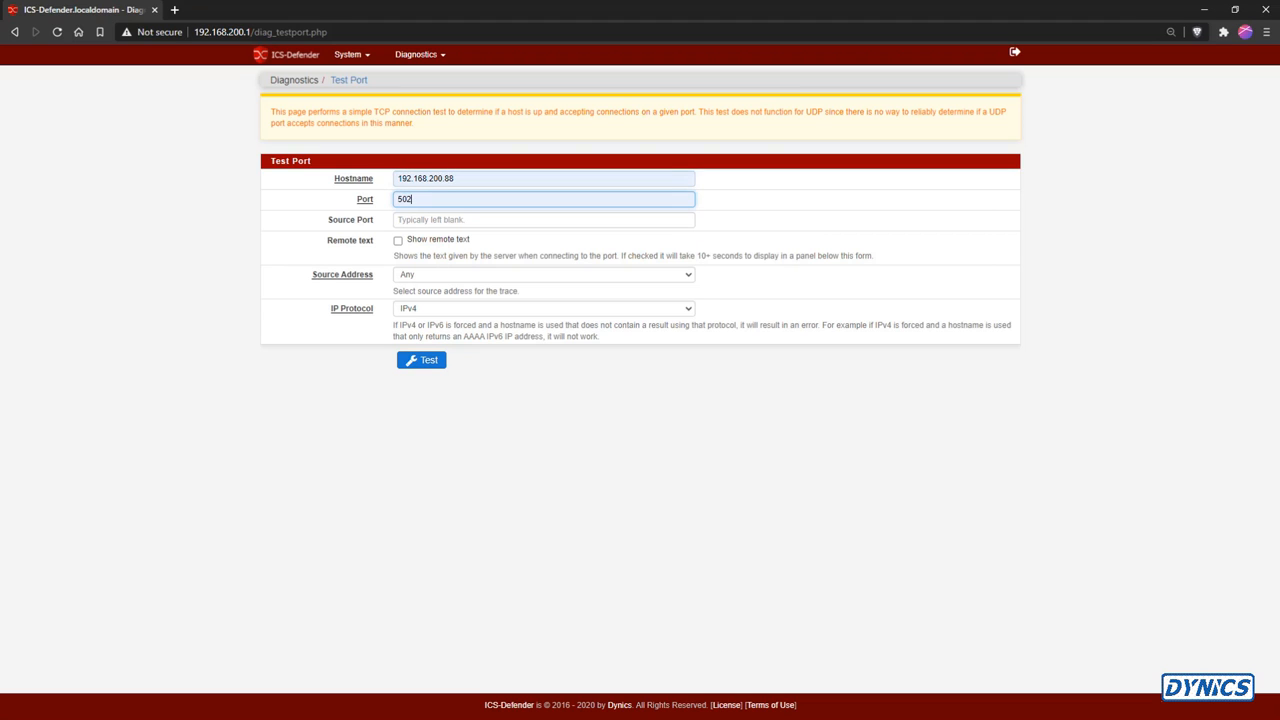
{"action": "key", "text": "Return"}
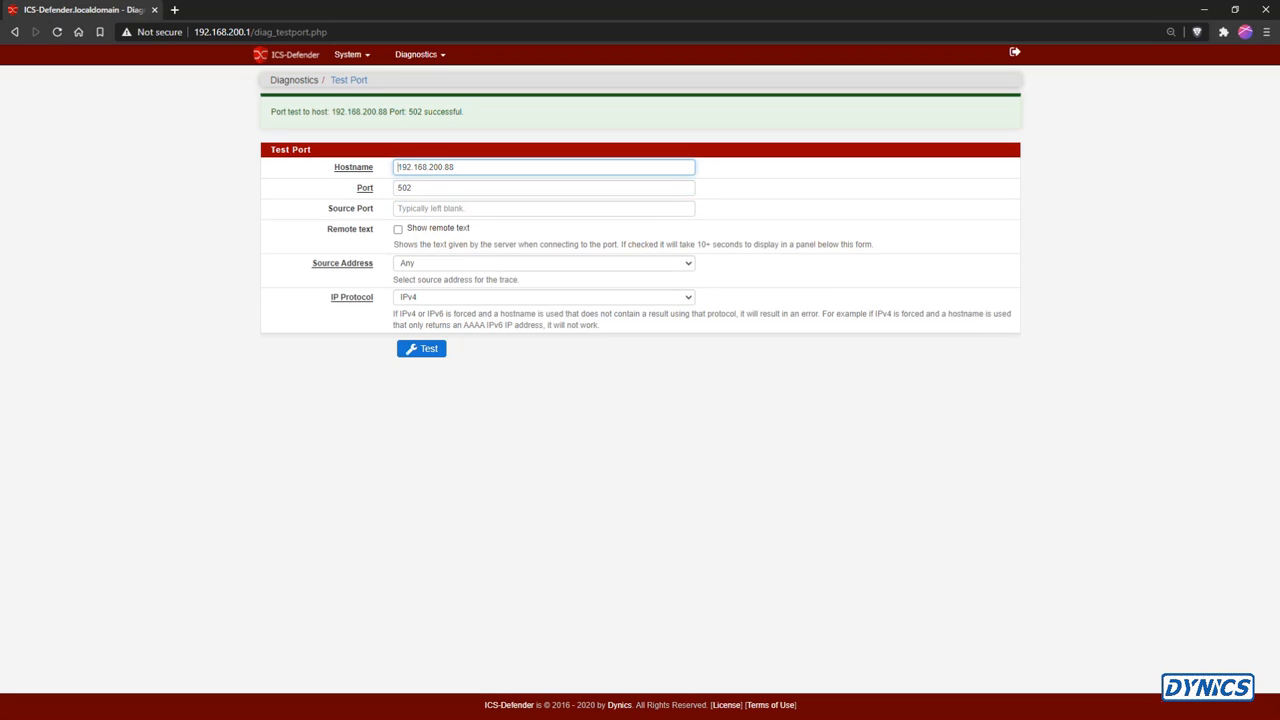
Highlight the port test result message for review
{"action": "left_click_drag", "start_coordinate": [270, 111], "coordinate": [464, 111]}
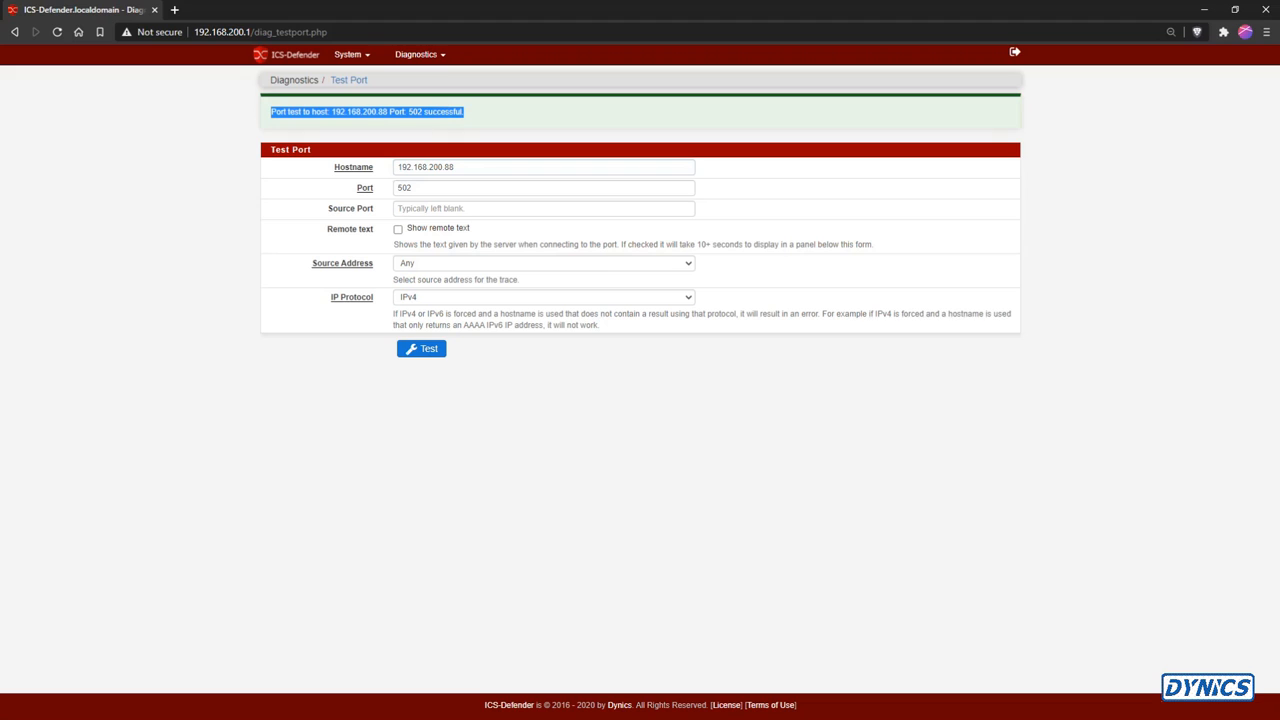
{"action": "left_click", "coordinate": [418, 54]}
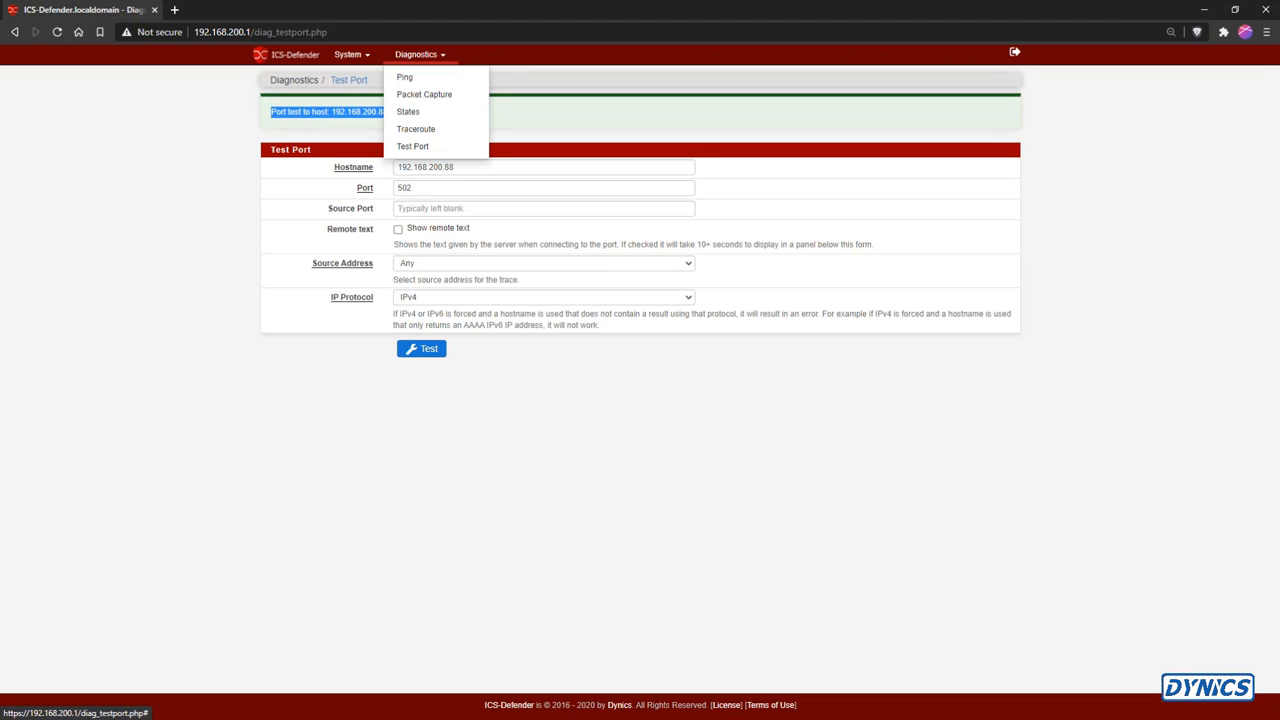
{"action": "left_click", "coordinate": [590, 430]}
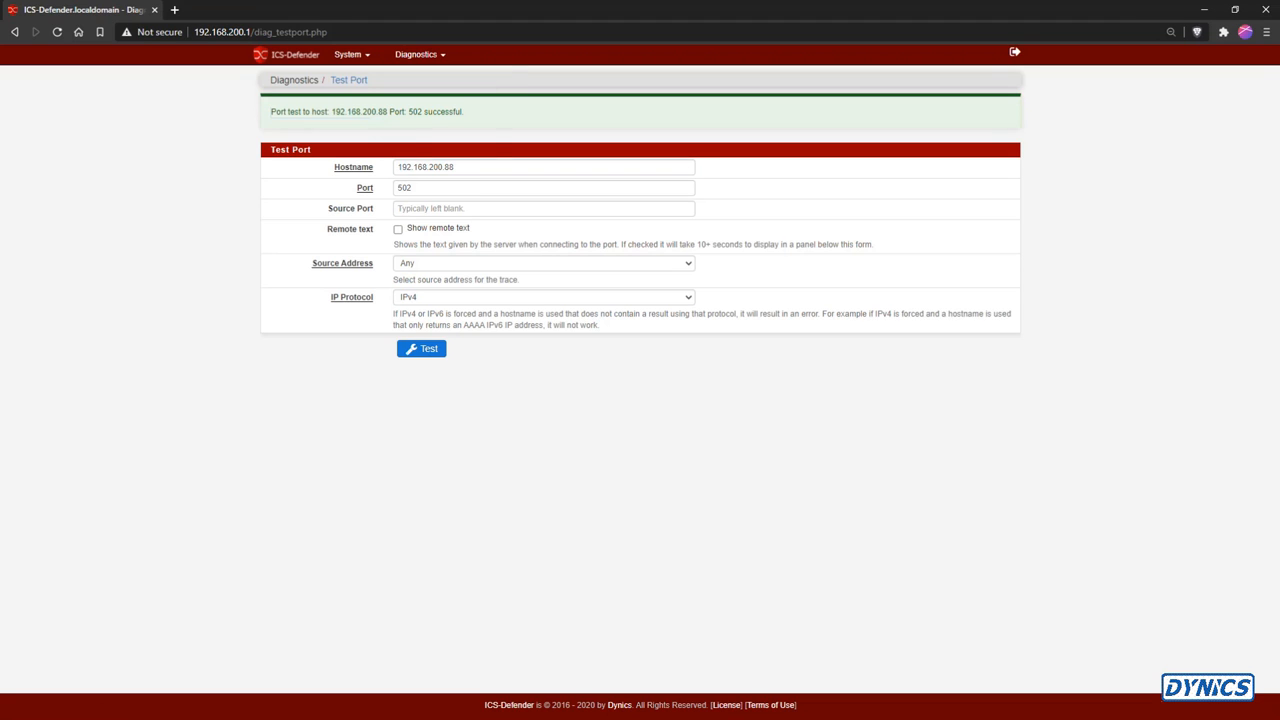